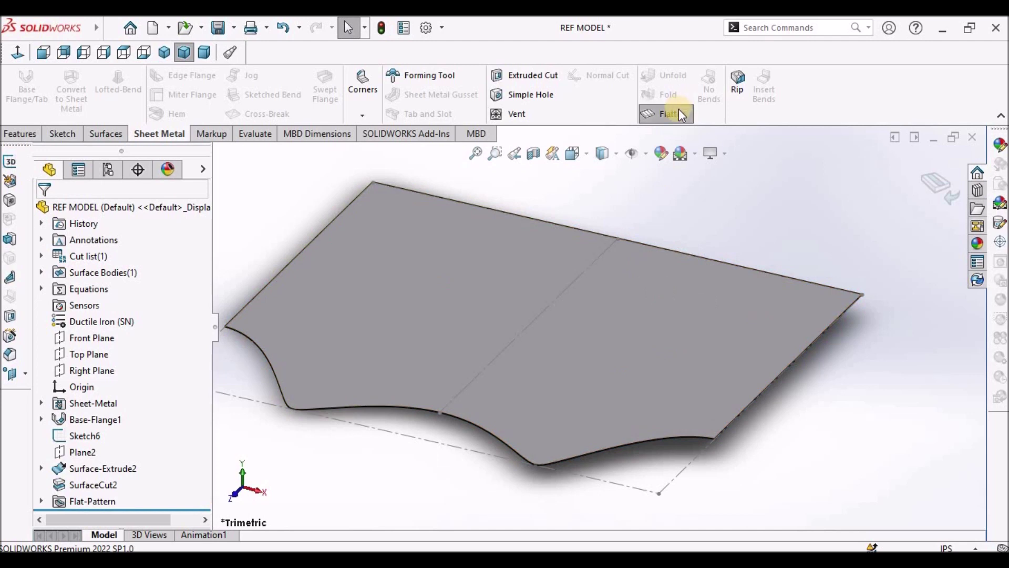
Leave the PDF title slide in Edge and return to the empty DEMO MODEL part
{"action": "left_click", "coordinate": [164, 52]}
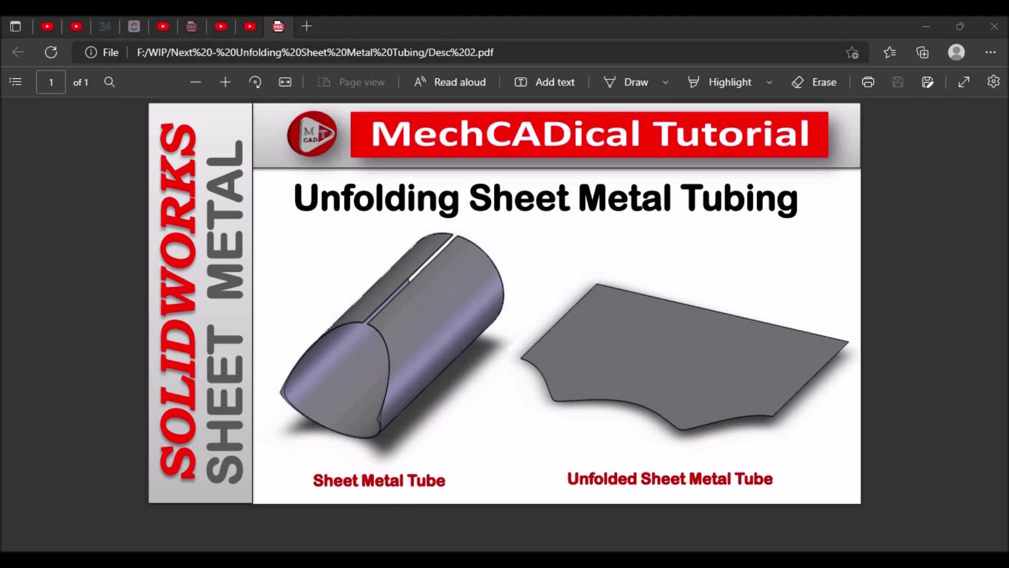
{"action": "left_click", "coordinate": [452, 505]}
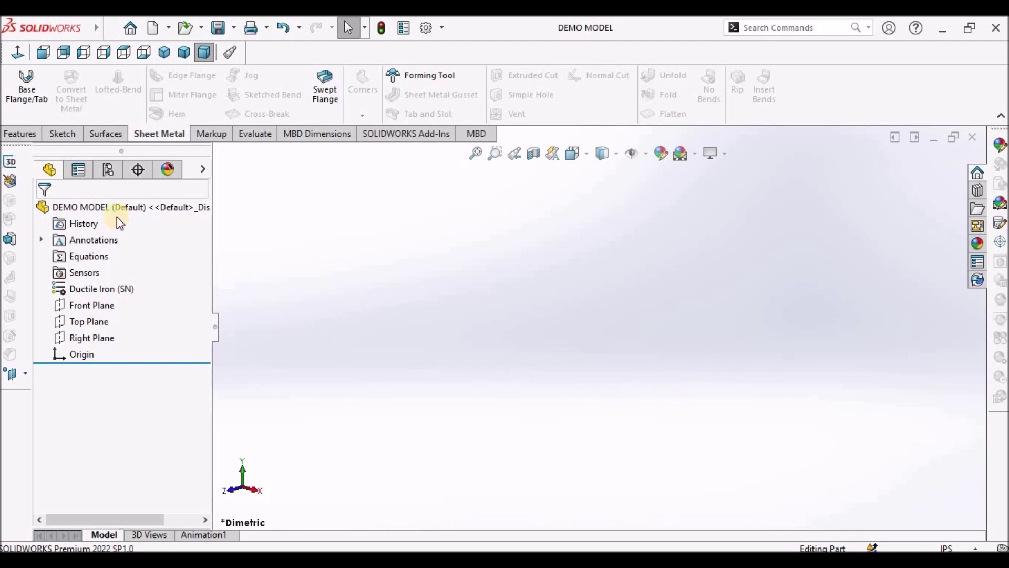
Start a new sketch on the Front Plane
{"action": "left_click", "coordinate": [86, 304]}
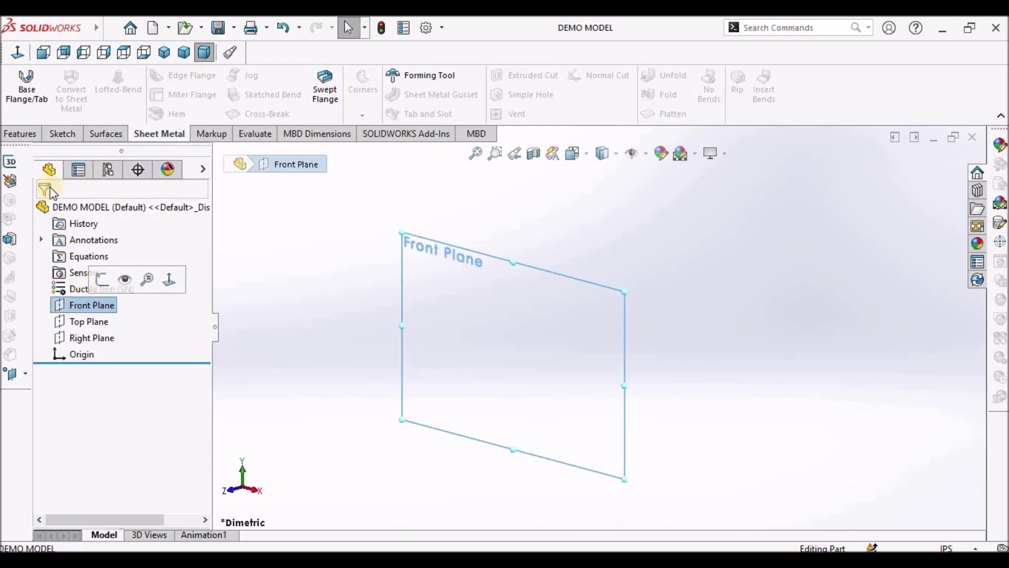
{"action": "left_click", "coordinate": [62, 134]}
{"action": "left_click", "coordinate": [15, 84]}
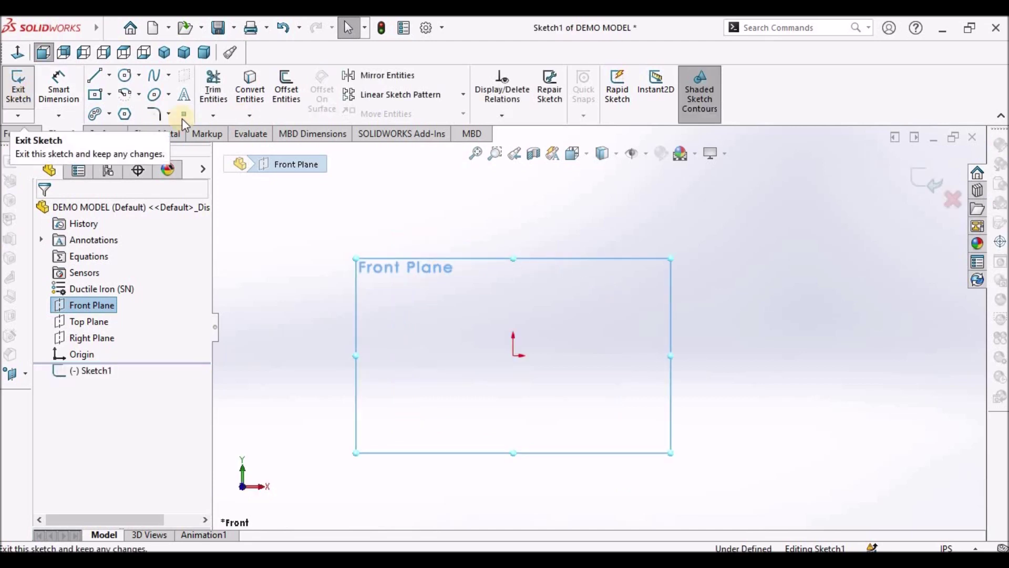
Draw a centerpoint arc around the origin, leaving a small gap at the top
{"action": "left_click", "coordinate": [141, 94]}
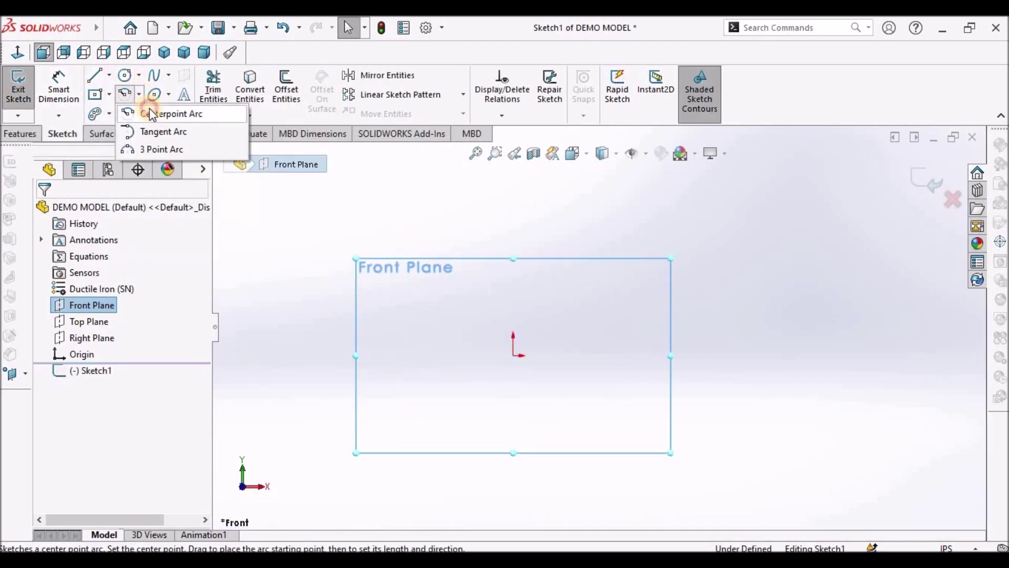
{"action": "left_click", "coordinate": [149, 109]}
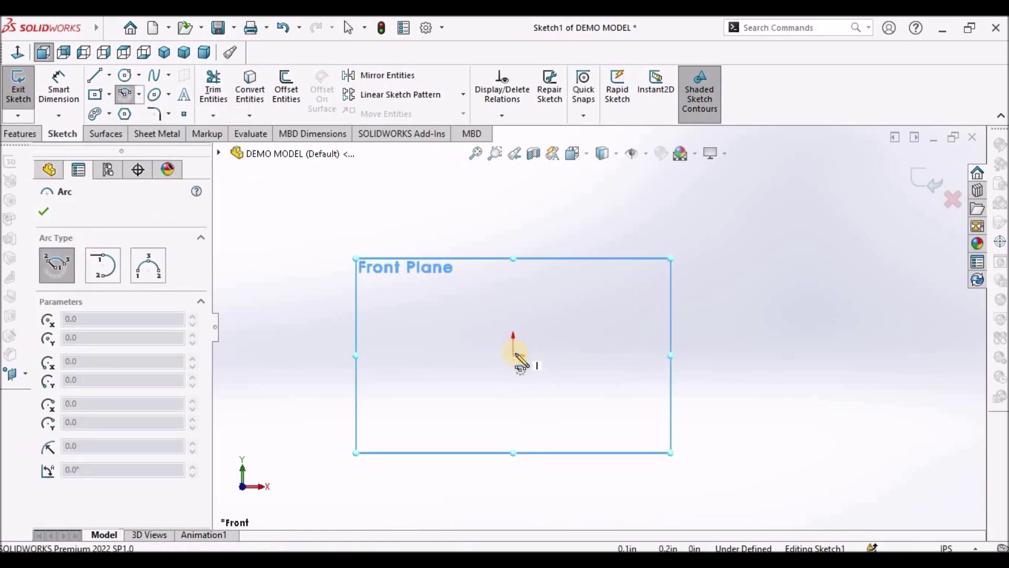
{"action": "left_click", "coordinate": [514, 356]}
{"action": "left_click", "coordinate": [494, 268]}
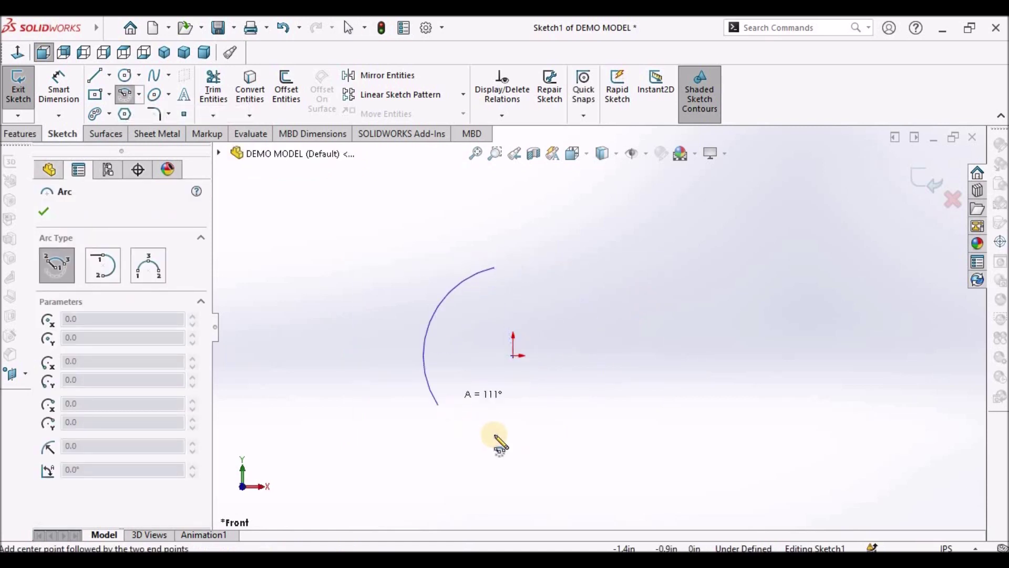
{"action": "left_click", "coordinate": [548, 264]}
{"action": "right_click", "coordinate": [412, 251]}
{"action": "left_click", "coordinate": [426, 261]}
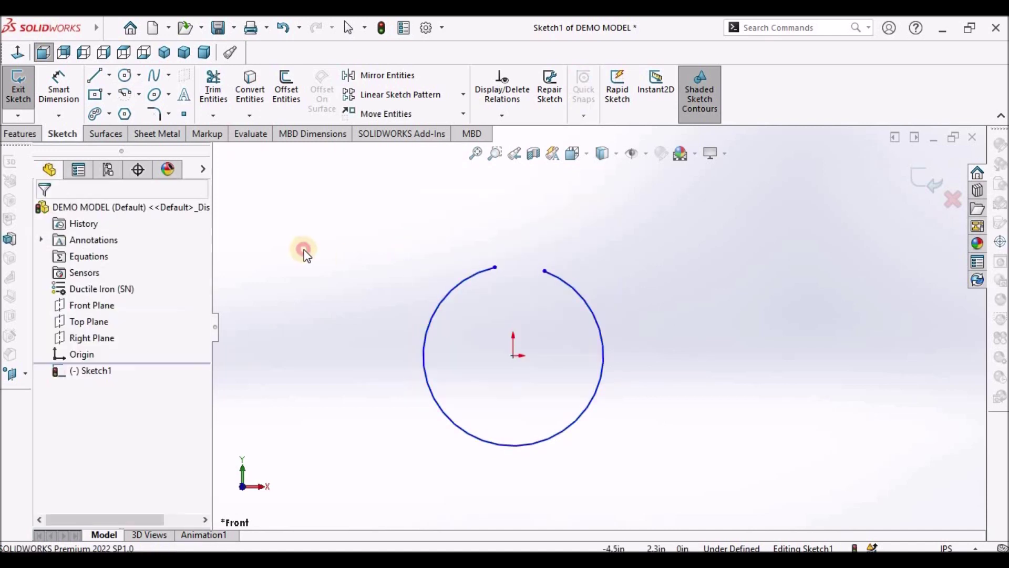
{"action": "scroll", "coordinate": [538, 293], "scroll_direction": "down", "scroll_amount": 2}
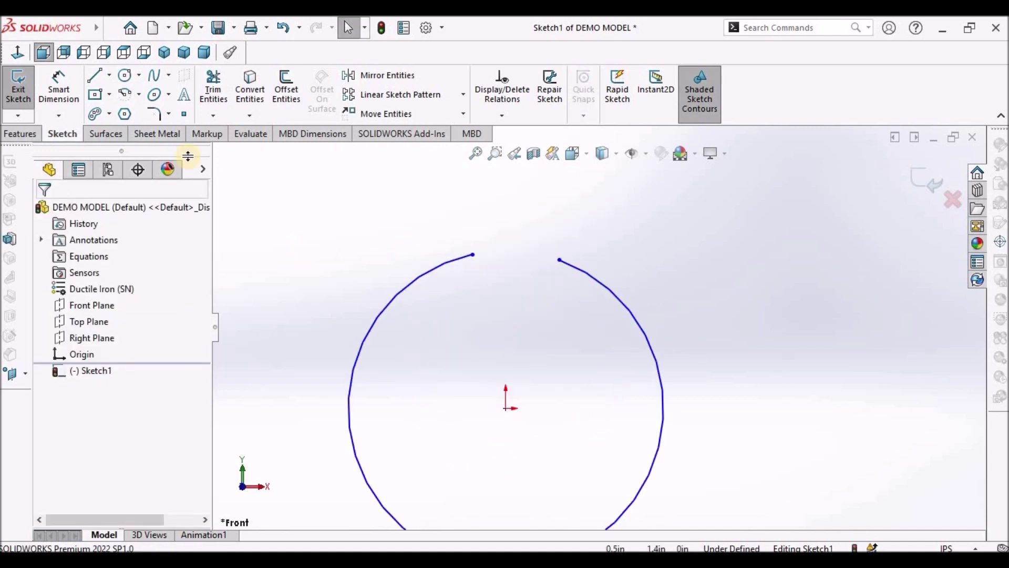
Draw centerlines from both arc ends to the origin
{"action": "left_click", "coordinate": [109, 75]}
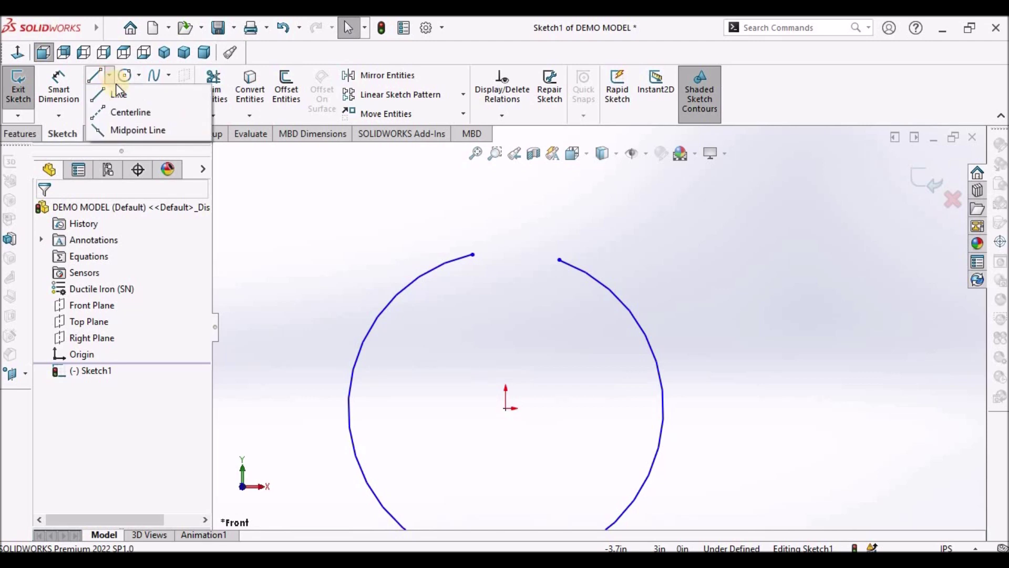
{"action": "left_click", "coordinate": [129, 112]}
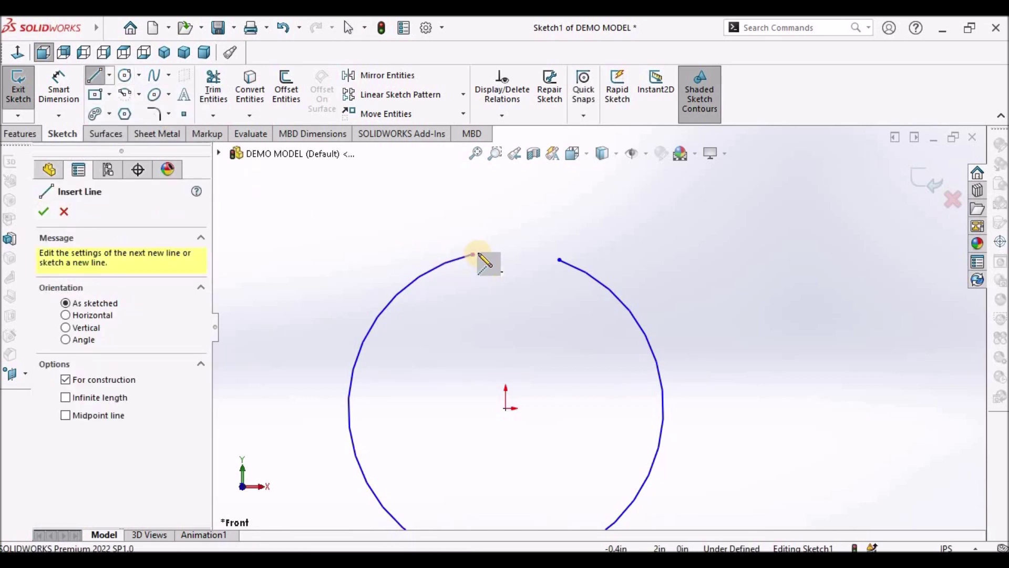
{"action": "left_click", "coordinate": [473, 255]}
{"action": "left_click", "coordinate": [504, 406]}
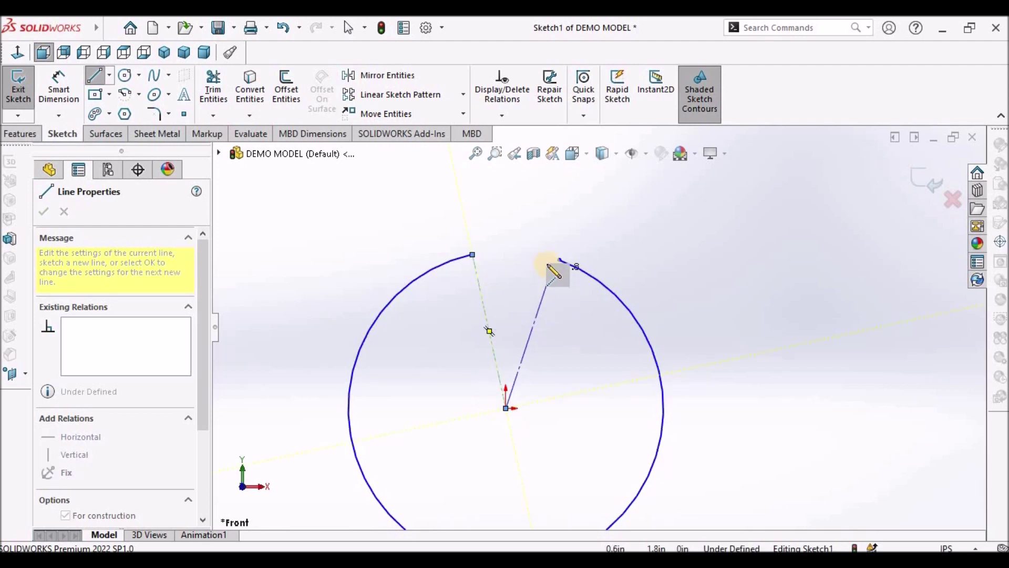
{"action": "left_click", "coordinate": [558, 262]}
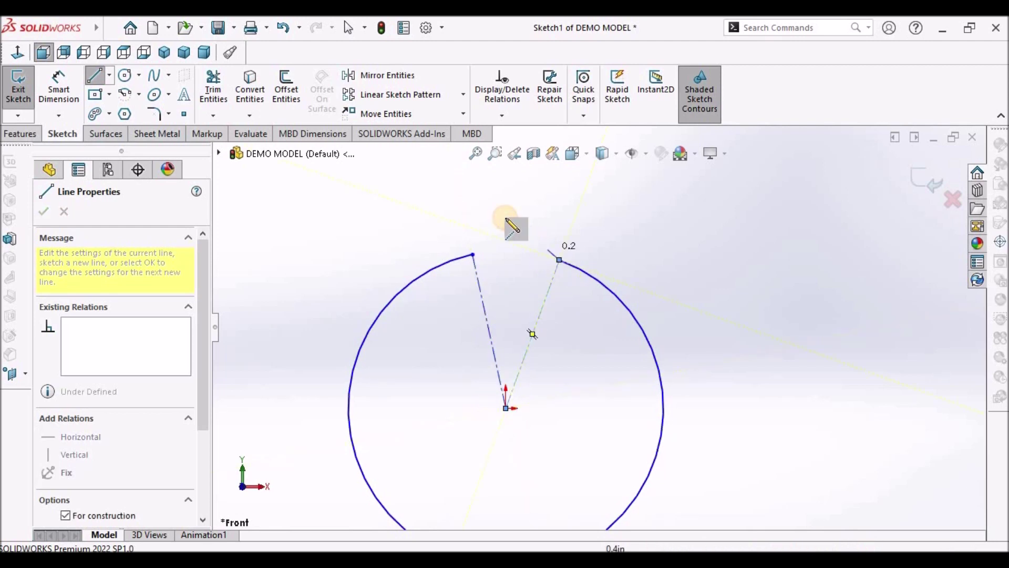
{"action": "right_click", "coordinate": [513, 218]}
{"action": "left_click", "coordinate": [578, 248]}
{"action": "scroll", "coordinate": [521, 399], "scroll_direction": "up", "scroll_amount": 3}
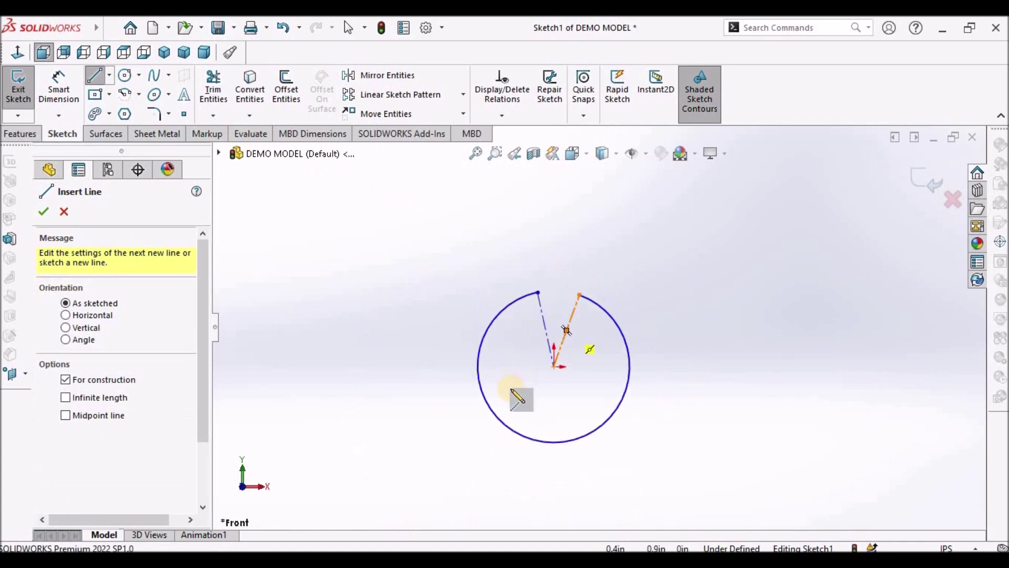
{"action": "scroll", "coordinate": [549, 339], "scroll_direction": "down", "scroll_amount": 3}
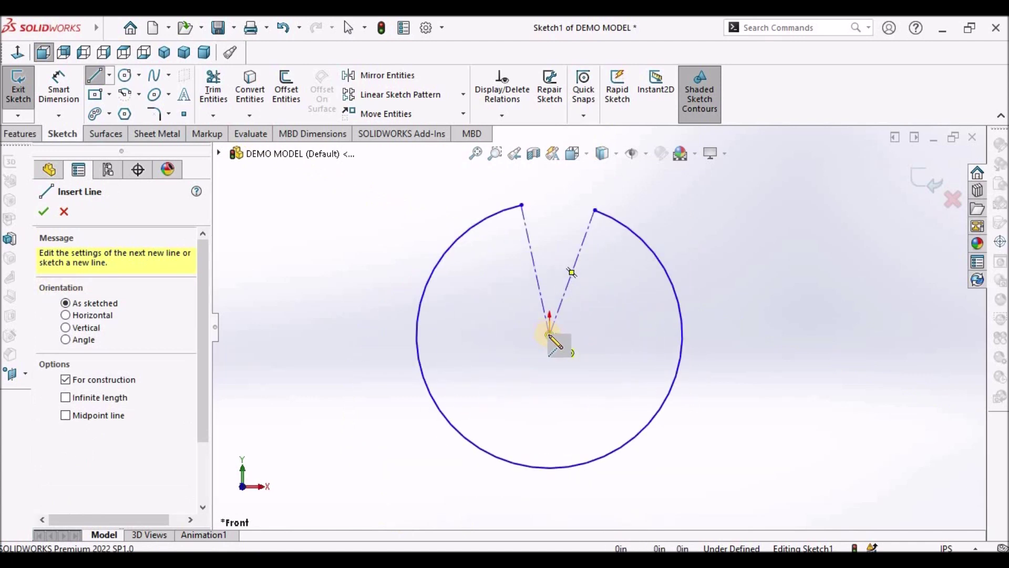
Draw a vertical centerline from the origin down to the arc's bottom
{"action": "left_click", "coordinate": [549, 335]}
{"action": "left_click", "coordinate": [552, 469]}
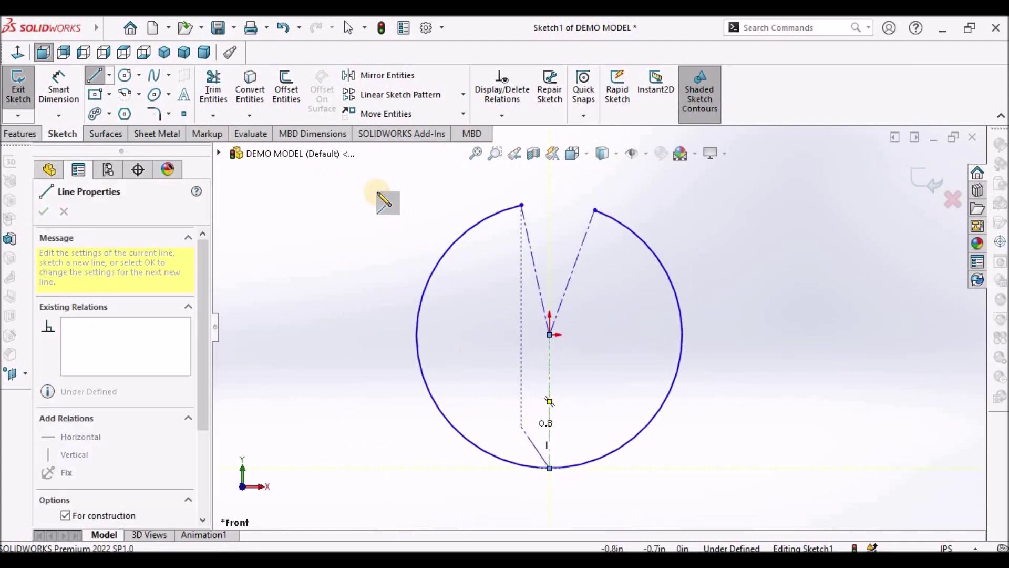
{"action": "right_click", "coordinate": [377, 189]}
{"action": "key", "text": "Escape"}
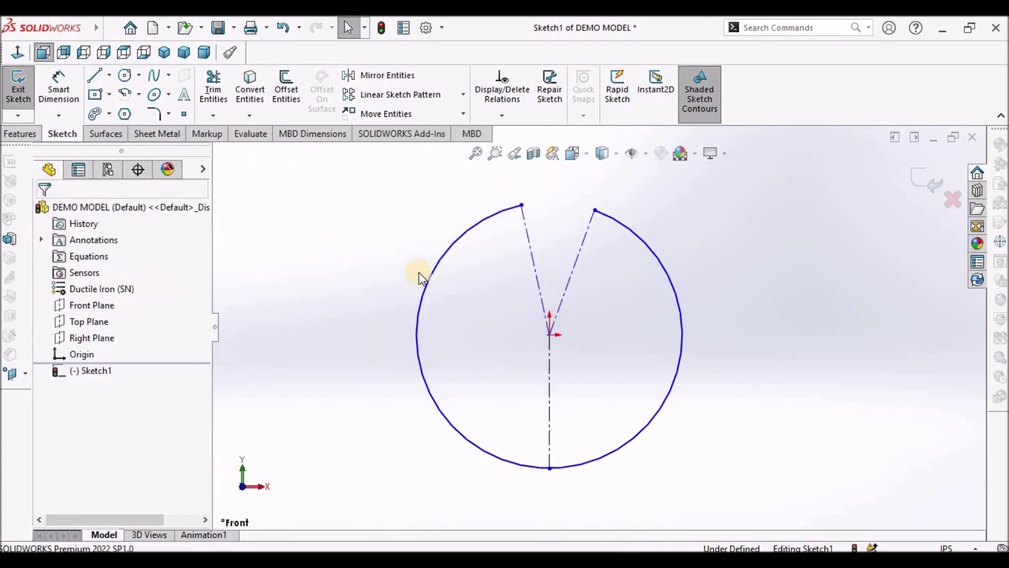
Make the three centerlines equal in length
{"action": "left_click", "coordinate": [530, 248]}
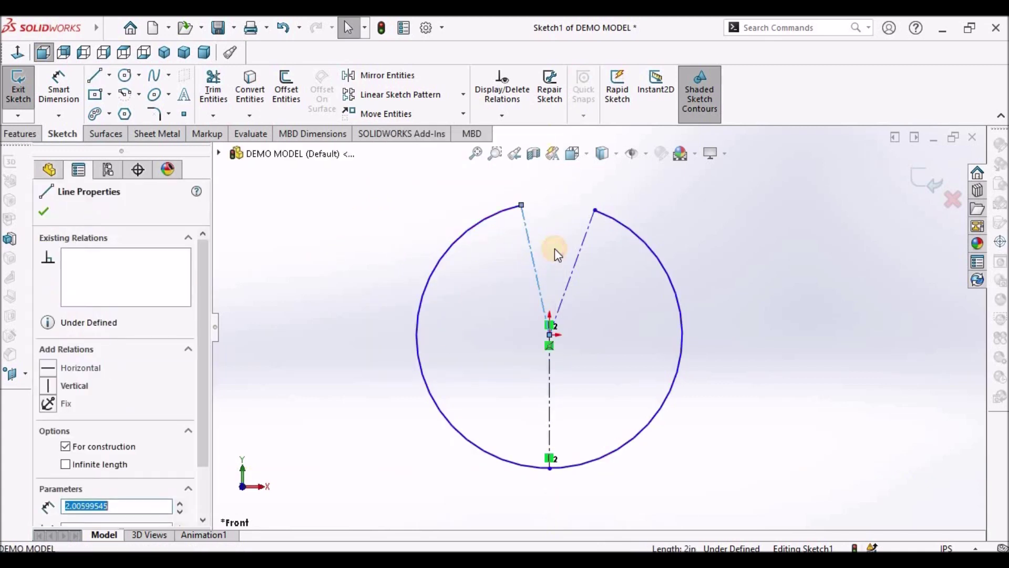
{"action": "left_click", "coordinate": [576, 256], "text": "ctrl"}
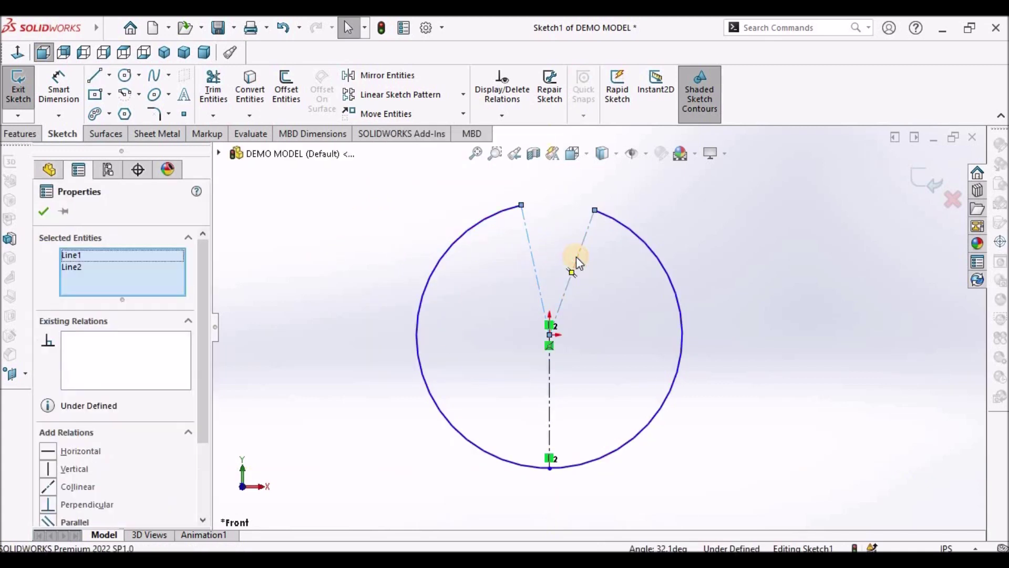
{"action": "left_click", "coordinate": [549, 391], "text": "ctrl"}
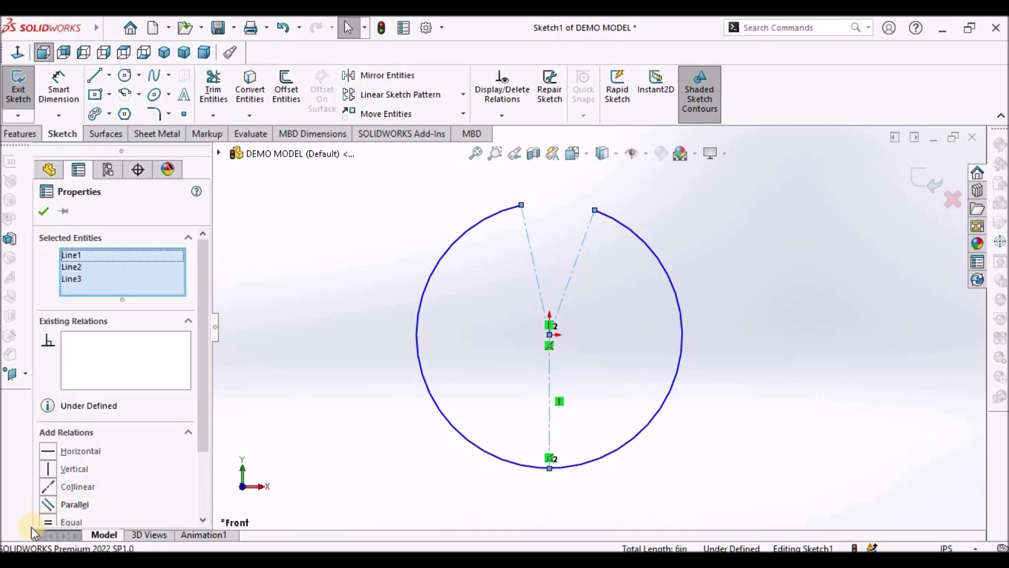
{"action": "left_click", "coordinate": [46, 523]}
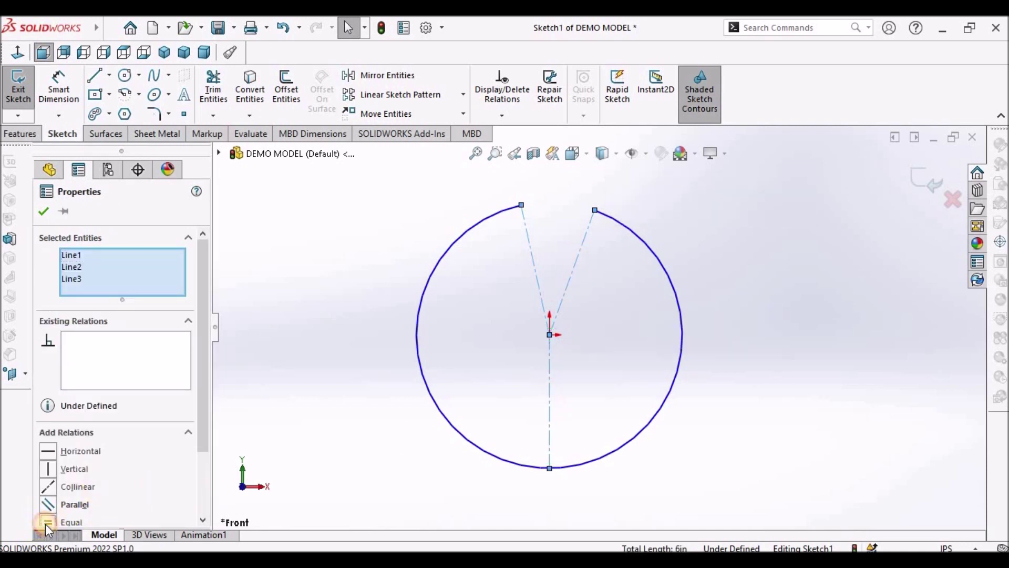
{"action": "left_click", "coordinate": [44, 212]}
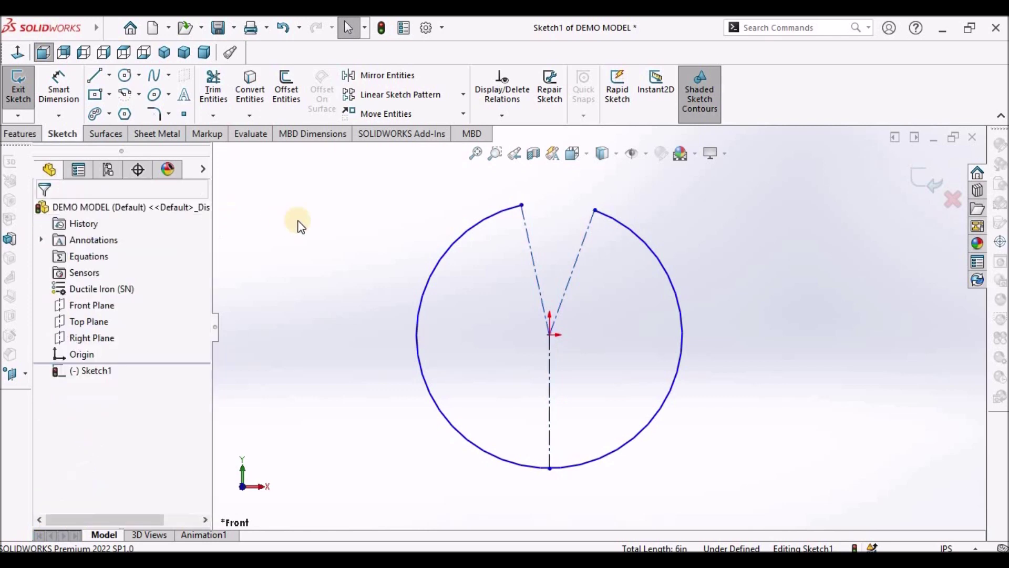
Make the arc's two gap endpoints symmetric about the vertical centerline
{"action": "left_click", "coordinate": [521, 204]}
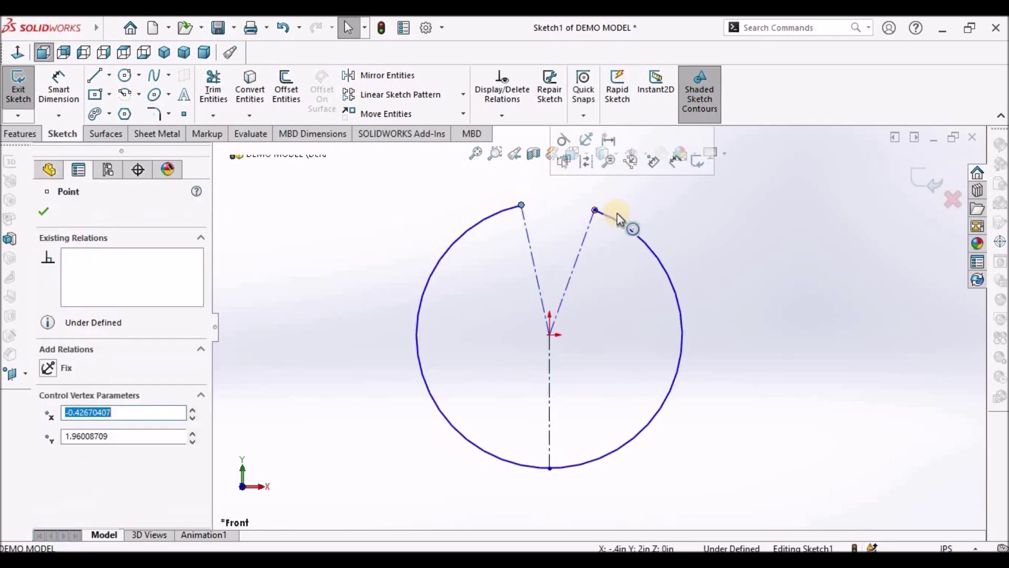
{"action": "left_click", "coordinate": [580, 230], "text": "ctrl"}
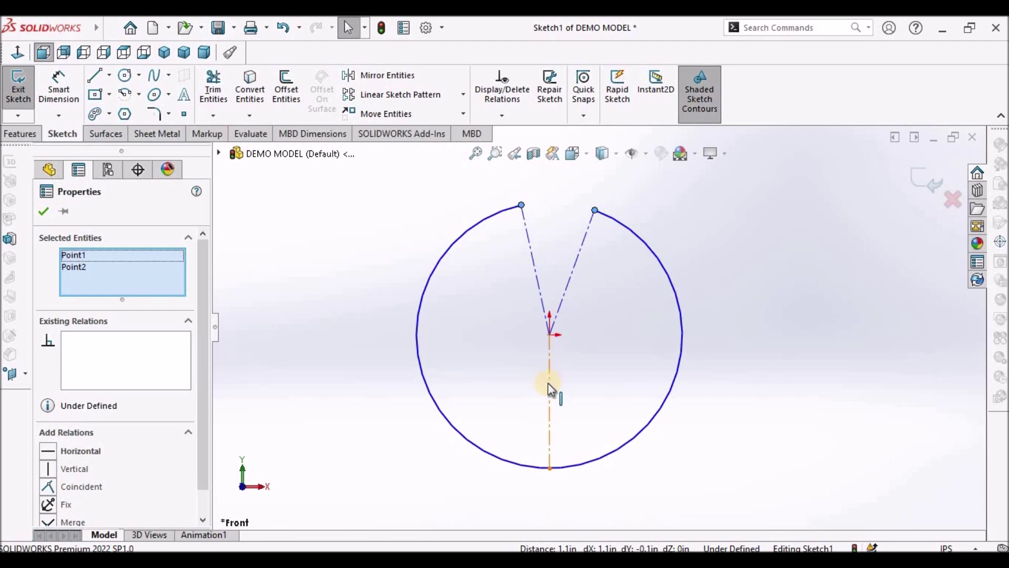
{"action": "left_click", "coordinate": [548, 383], "text": "ctrl"}
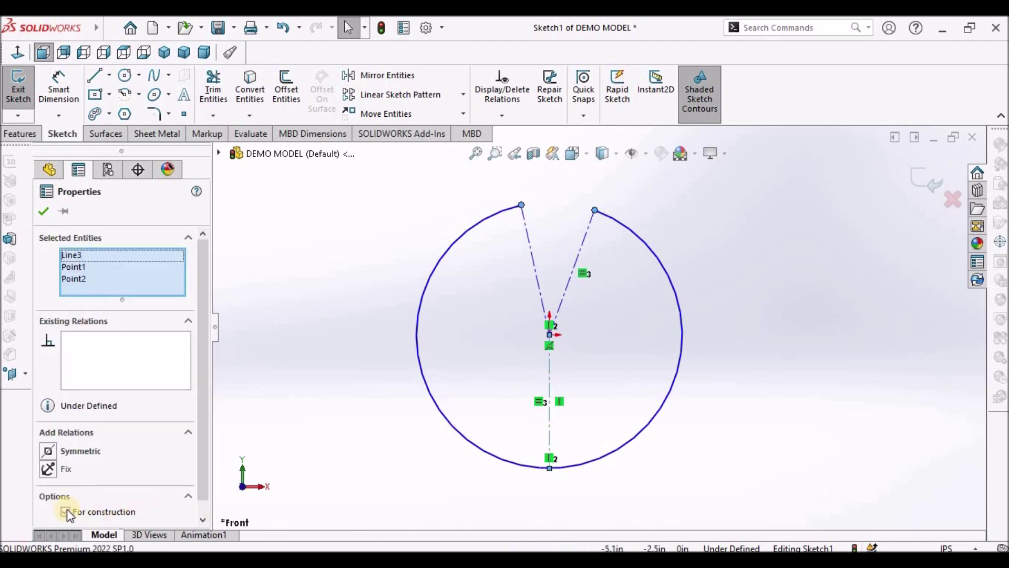
{"action": "left_click", "coordinate": [47, 451]}
{"action": "left_click", "coordinate": [44, 209]}
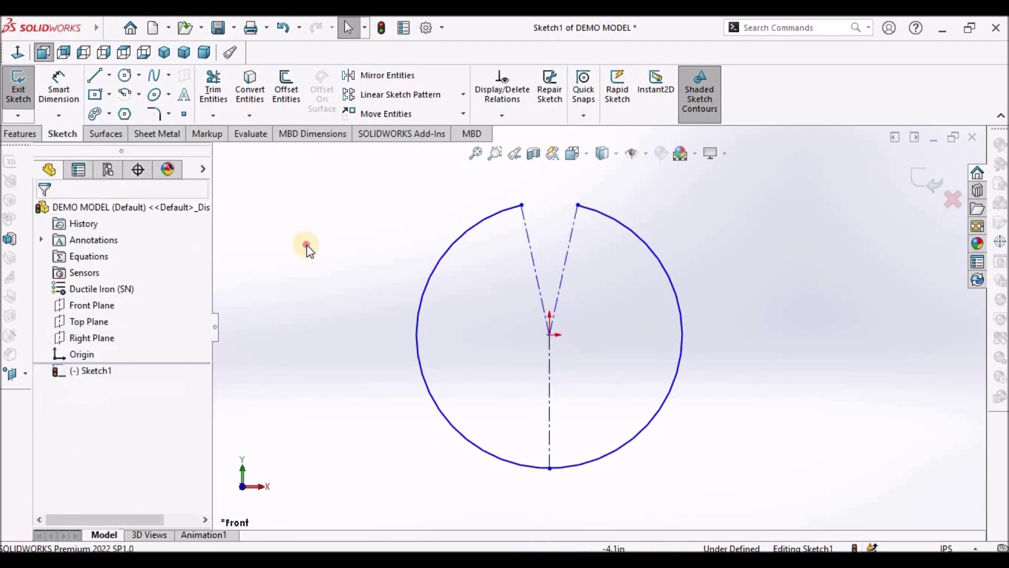
Begin a Smart Dimension on the arc's radius
{"action": "left_click", "coordinate": [55, 94]}
{"action": "left_click", "coordinate": [421, 387]}
{"action": "left_click", "coordinate": [337, 446]}
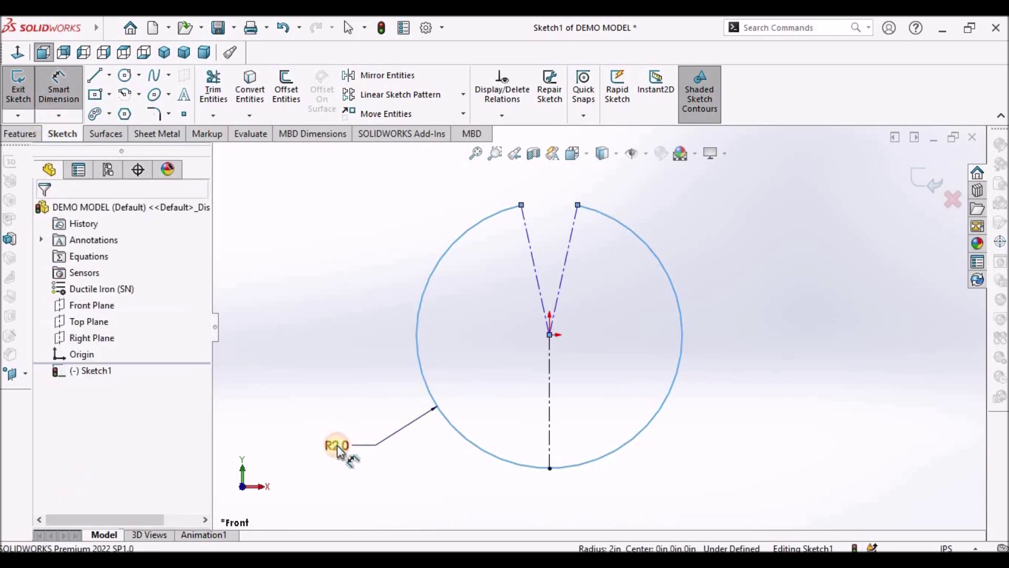
Accept the R2.0 radius dimension and display it as a diameter
{"action": "left_click", "coordinate": [281, 432]}
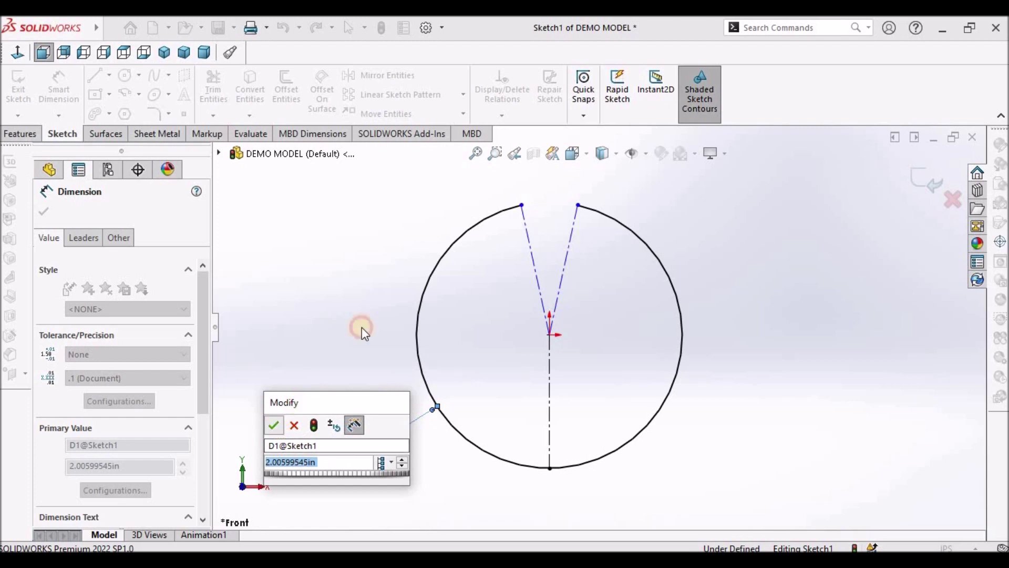
{"action": "key", "text": "Escape"}
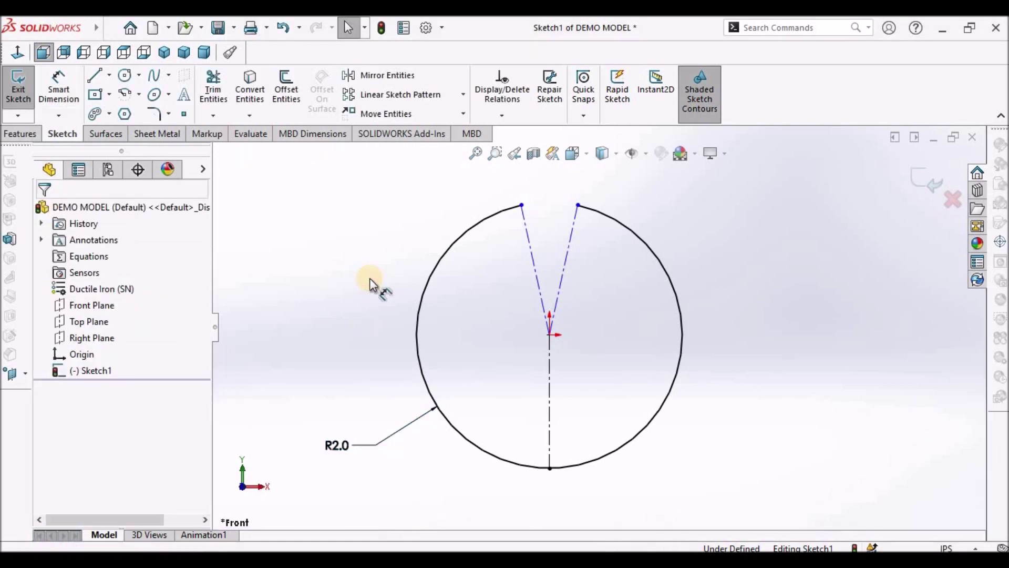
{"action": "left_click", "coordinate": [333, 446]}
{"action": "right_click", "coordinate": [333, 447]}
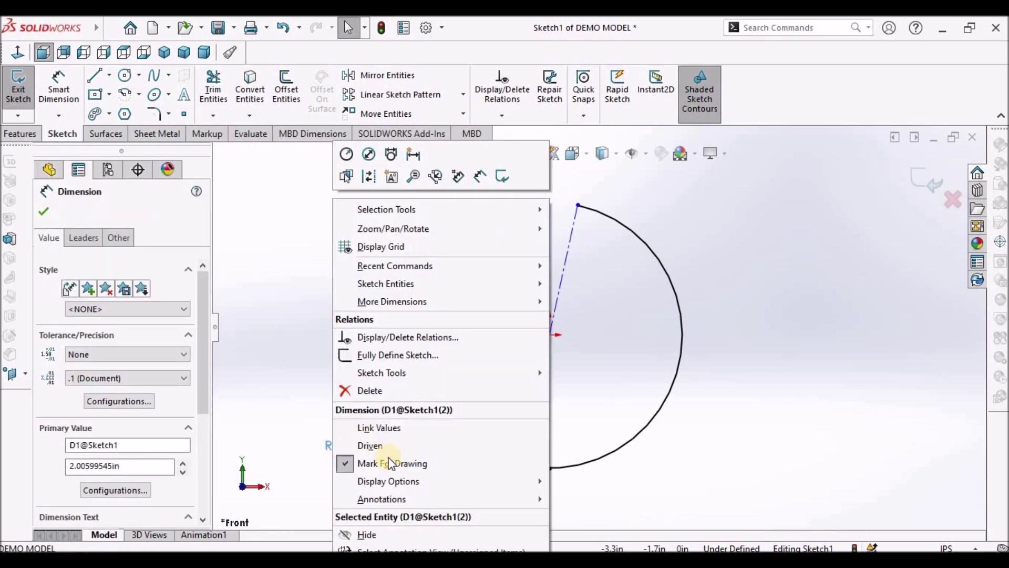
{"action": "mouse_move", "coordinate": [394, 479]}
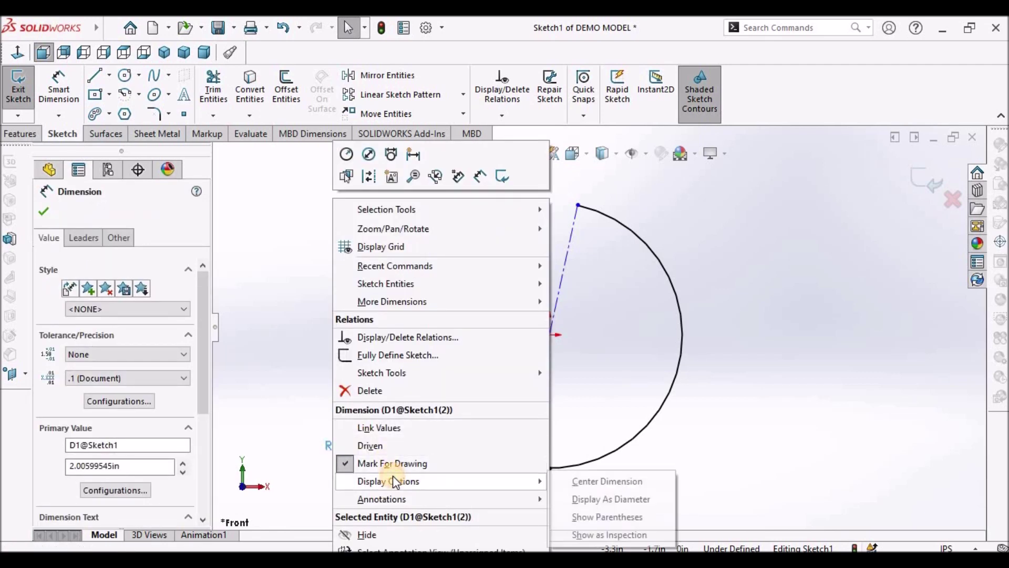
{"action": "left_click", "coordinate": [642, 499]}
{"action": "left_click", "coordinate": [319, 431]}
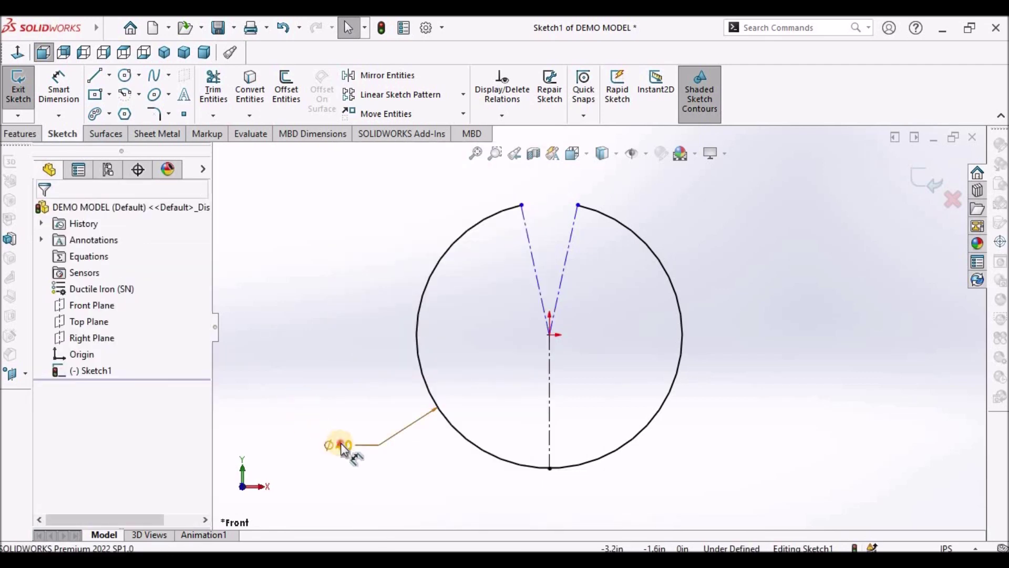
Change the arc's diameter from Ø4.0 to 2.0
{"action": "double_click", "coordinate": [342, 445]}
{"action": "type", "text": "2"}
{"action": "key", "text": "Return"}
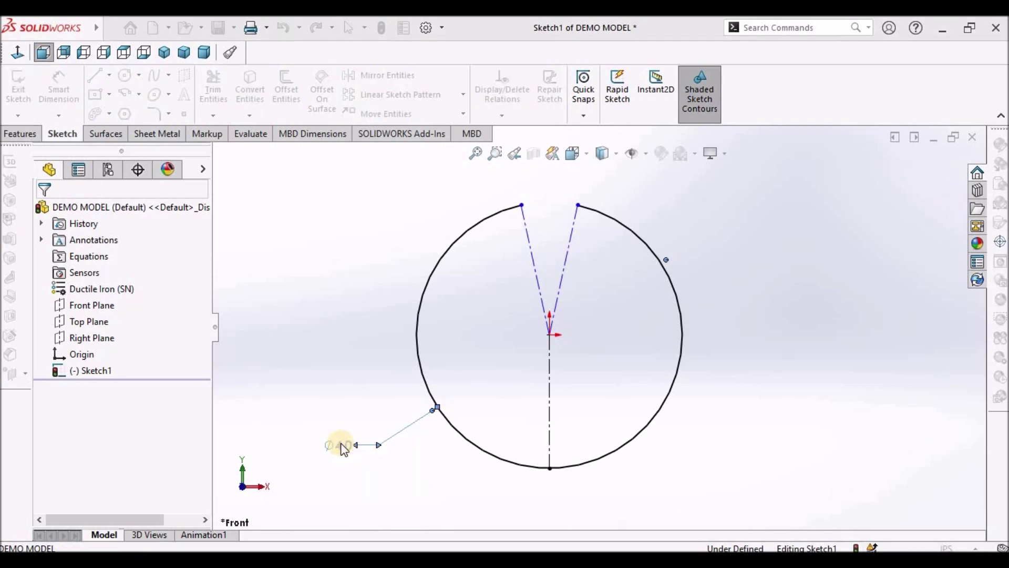
{"action": "left_click", "coordinate": [324, 358]}
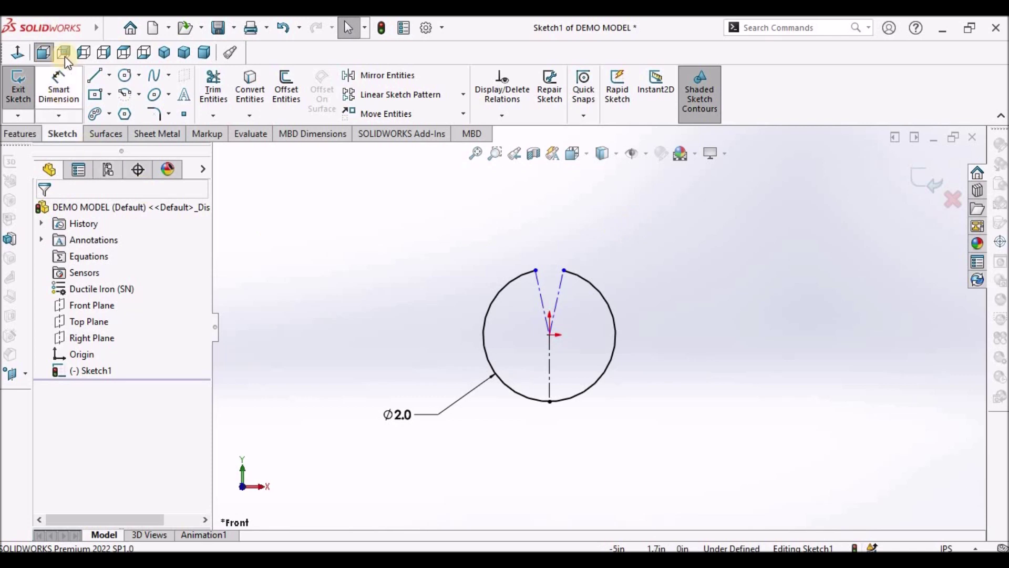
{"action": "left_click", "coordinate": [59, 84]}
Dimension the angle between the two gap centerlines at 5.0°
{"action": "scroll", "coordinate": [534, 301], "scroll_direction": "down", "scroll_amount": 2}
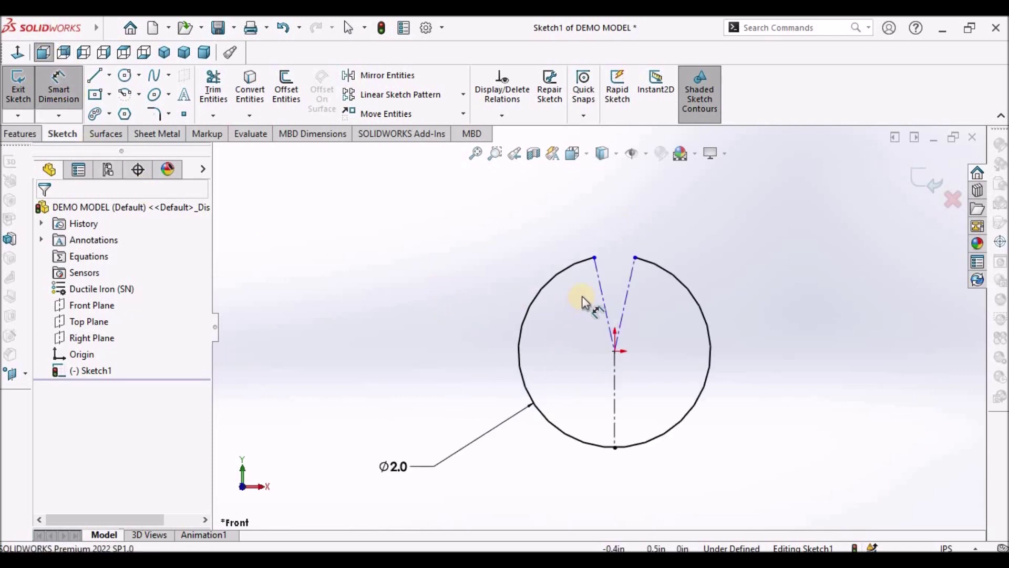
{"action": "left_click", "coordinate": [600, 284]}
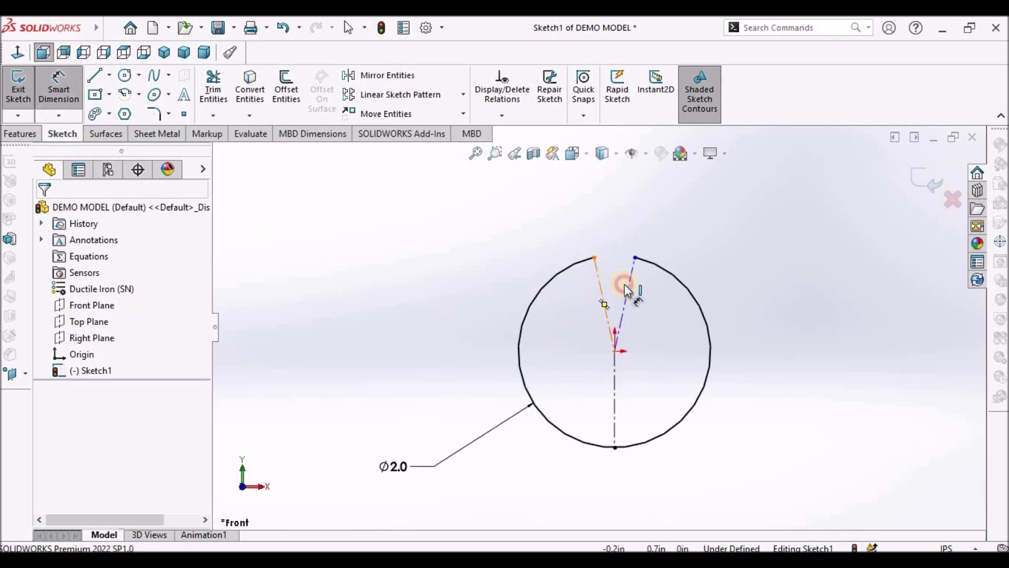
{"action": "left_click", "coordinate": [630, 288]}
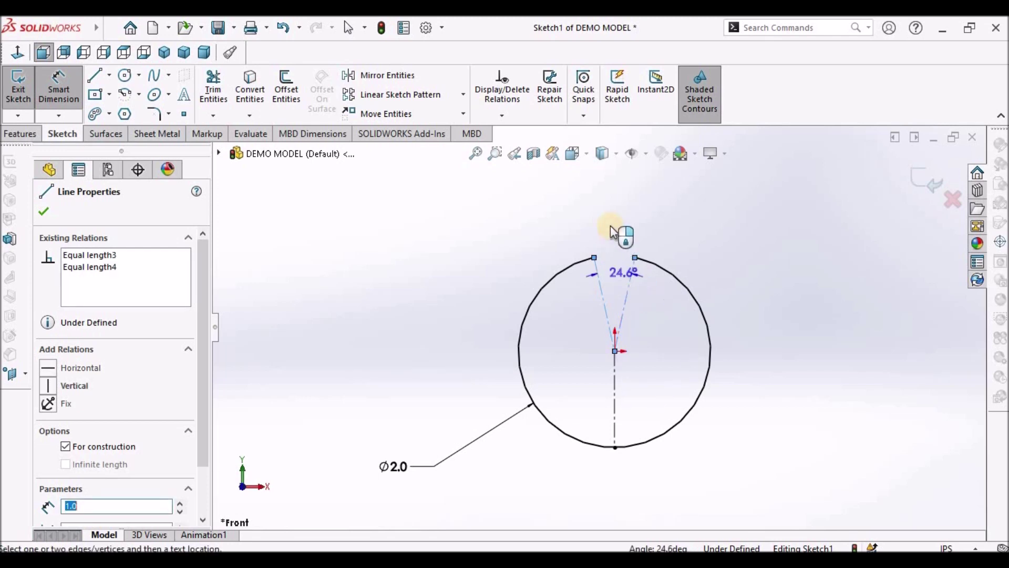
{"action": "left_click", "coordinate": [609, 218]}
{"action": "type", "text": "5"}
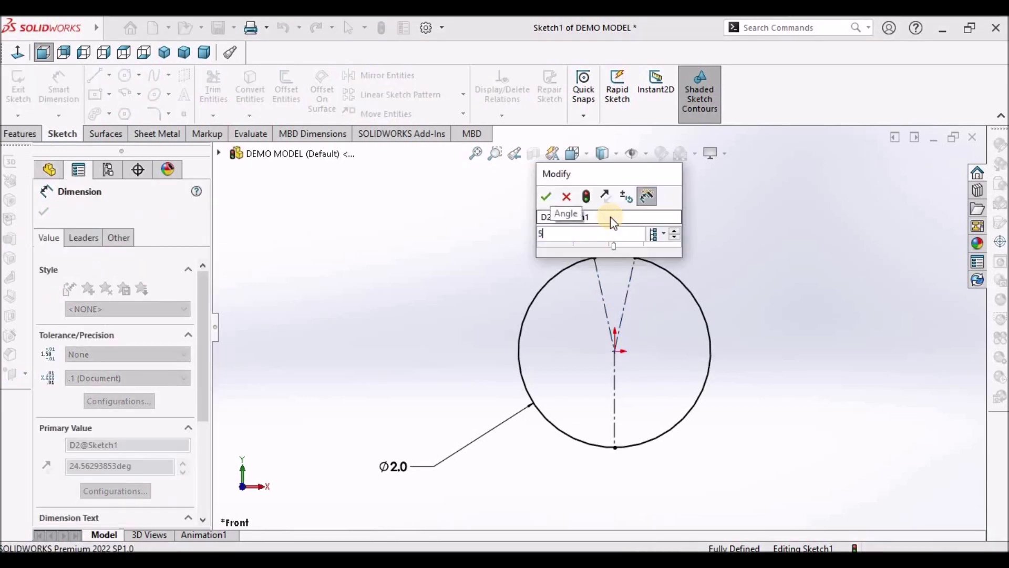
{"action": "key", "text": "Return"}
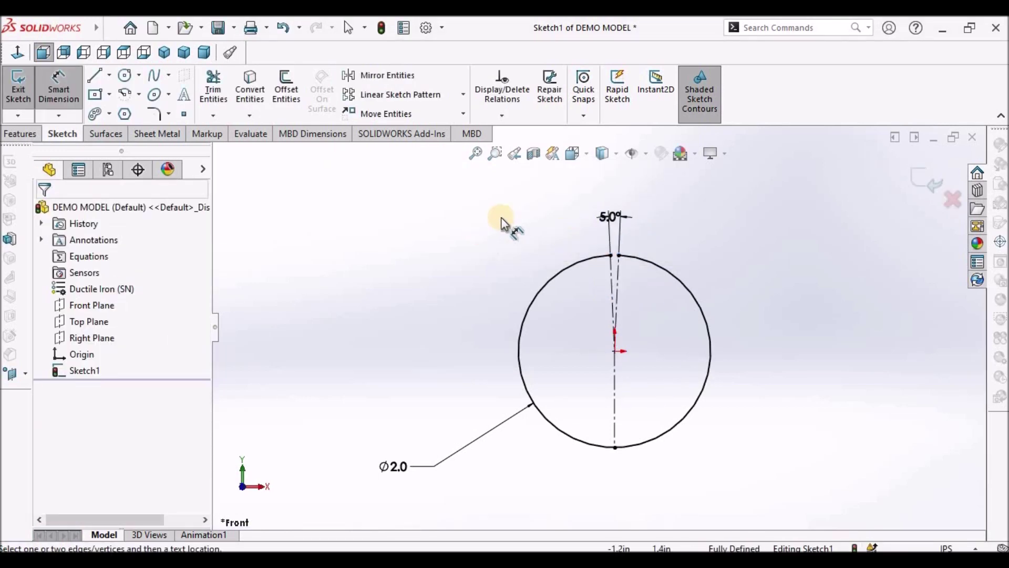
{"action": "scroll", "coordinate": [630, 218], "scroll_direction": "down", "scroll_amount": 3}
{"action": "left_click_drag", "start_coordinate": [587, 241], "coordinate": [665, 241]}
Add a driven .1 reference dimension between the arc's gap endpoints
{"action": "left_click", "coordinate": [50, 84]}
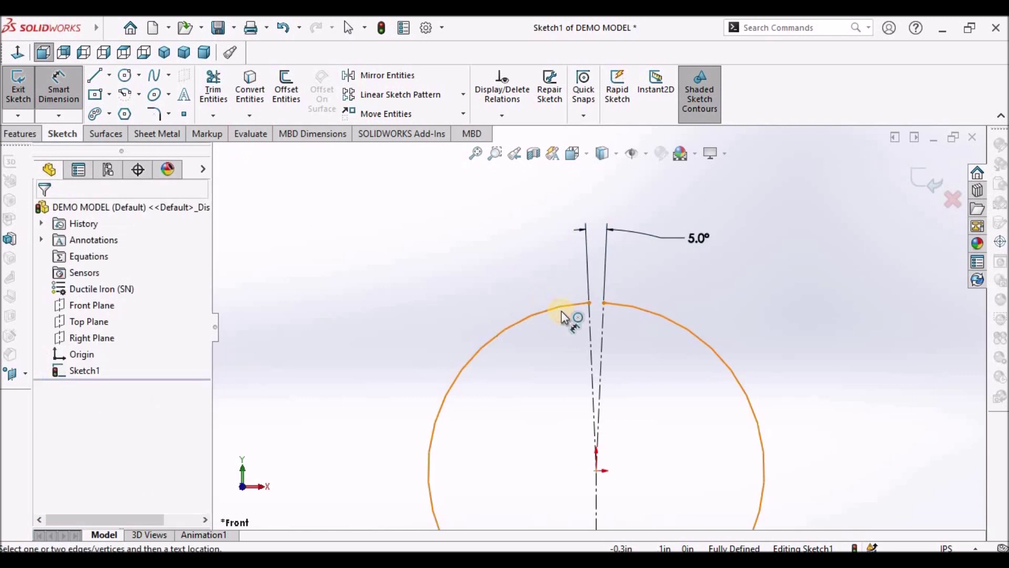
{"action": "scroll", "coordinate": [561, 311], "scroll_direction": "down", "scroll_amount": 2}
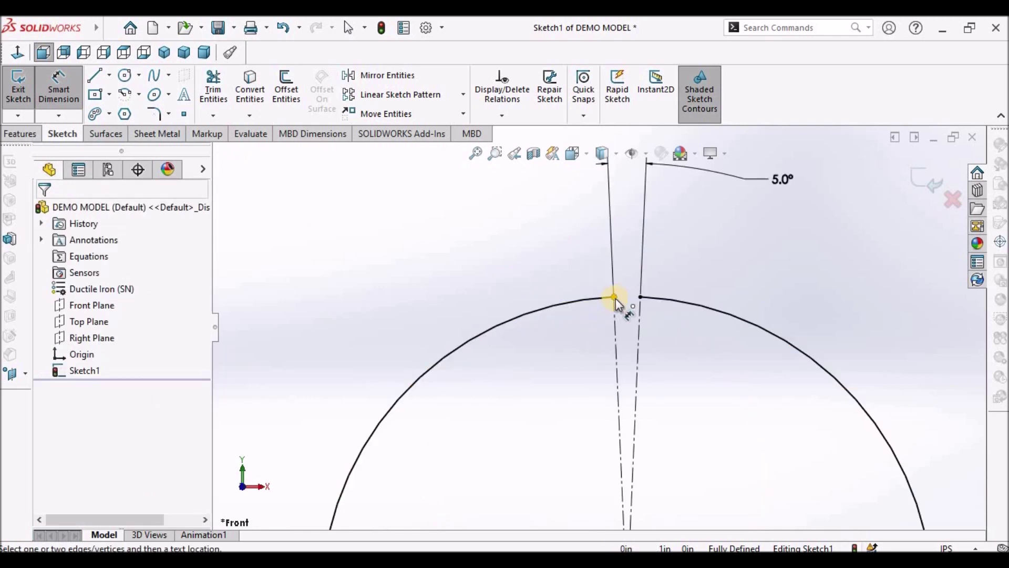
{"action": "left_click", "coordinate": [613, 298]}
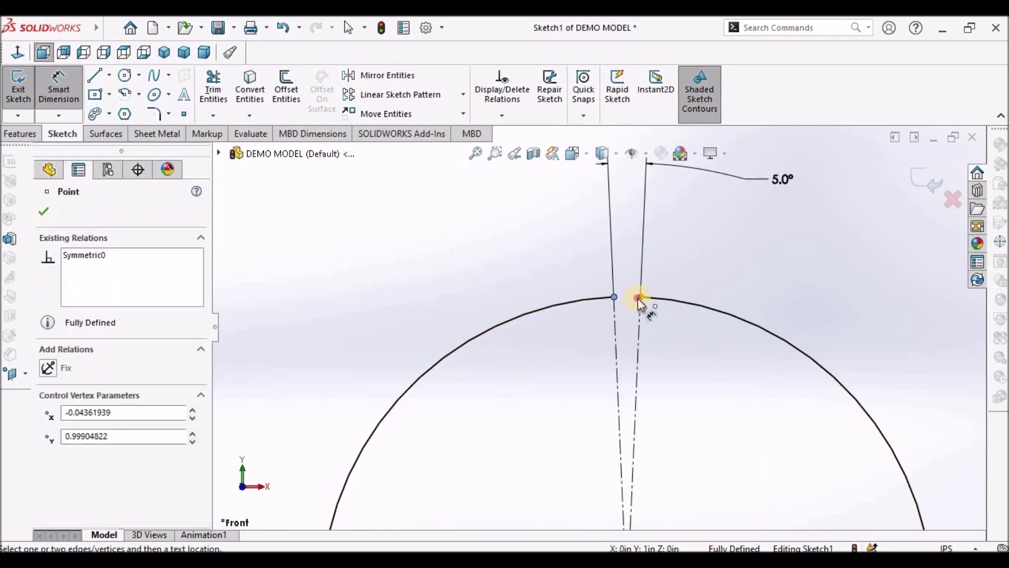
{"action": "left_click", "coordinate": [641, 298]}
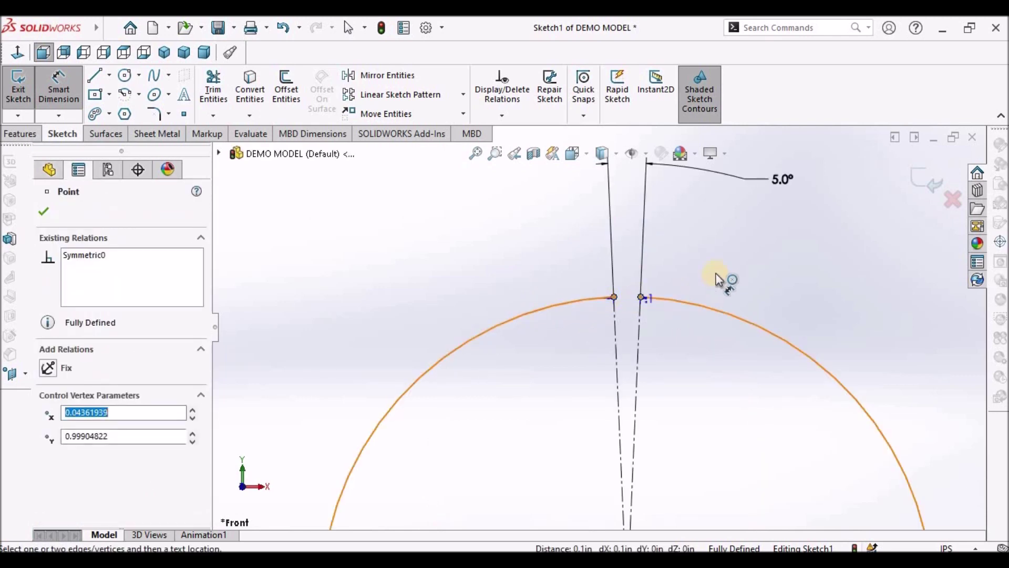
{"action": "left_click", "coordinate": [707, 242]}
{"action": "left_click", "coordinate": [597, 307]}
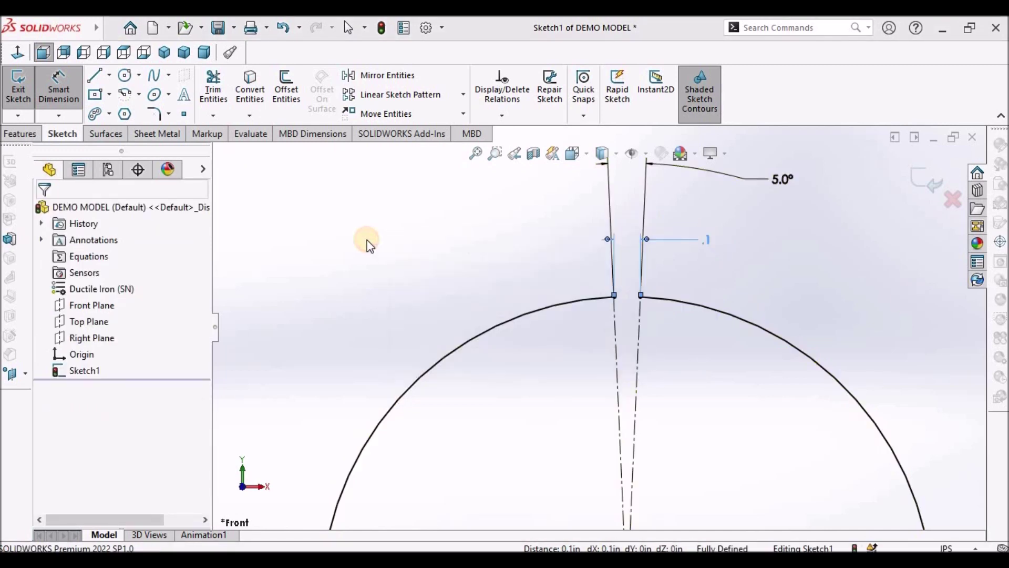
{"action": "key", "text": "Escape"}
{"action": "key", "text": "z"}
{"action": "key", "text": "z"}
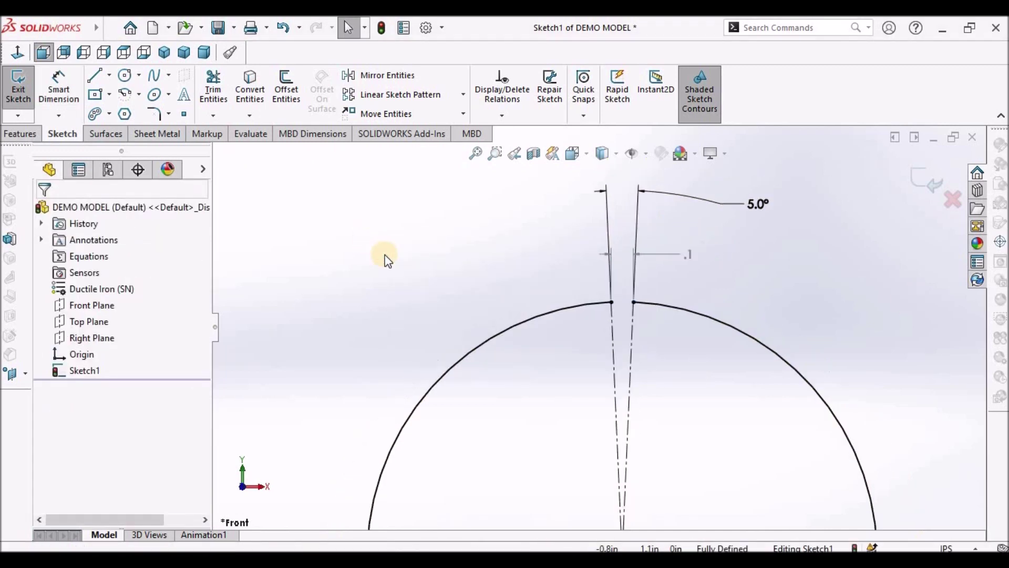
{"action": "left_click", "coordinate": [167, 137]}
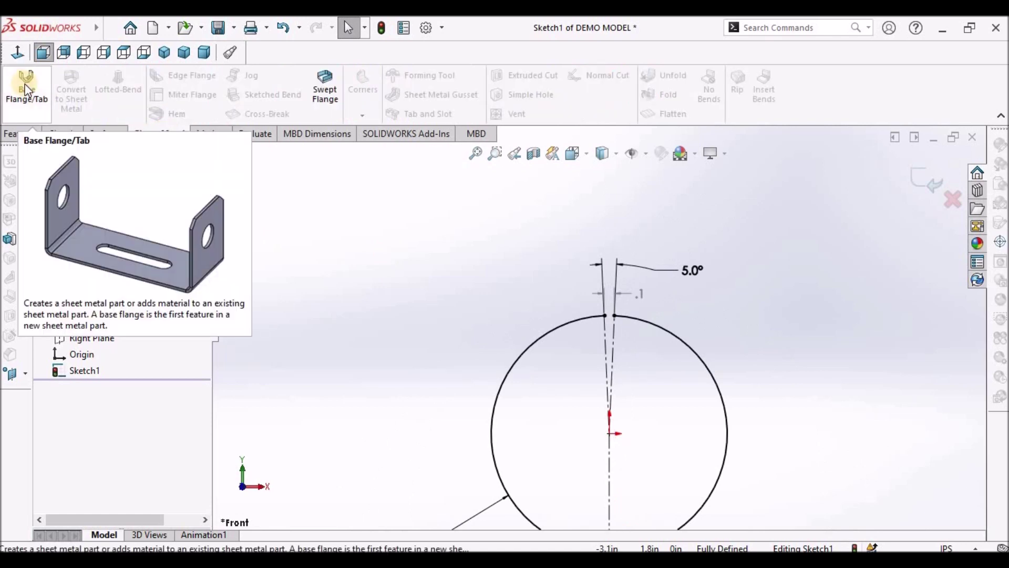
Start a Base Flange from the split circle with 0.01in thickness
{"action": "left_click", "coordinate": [27, 88]}
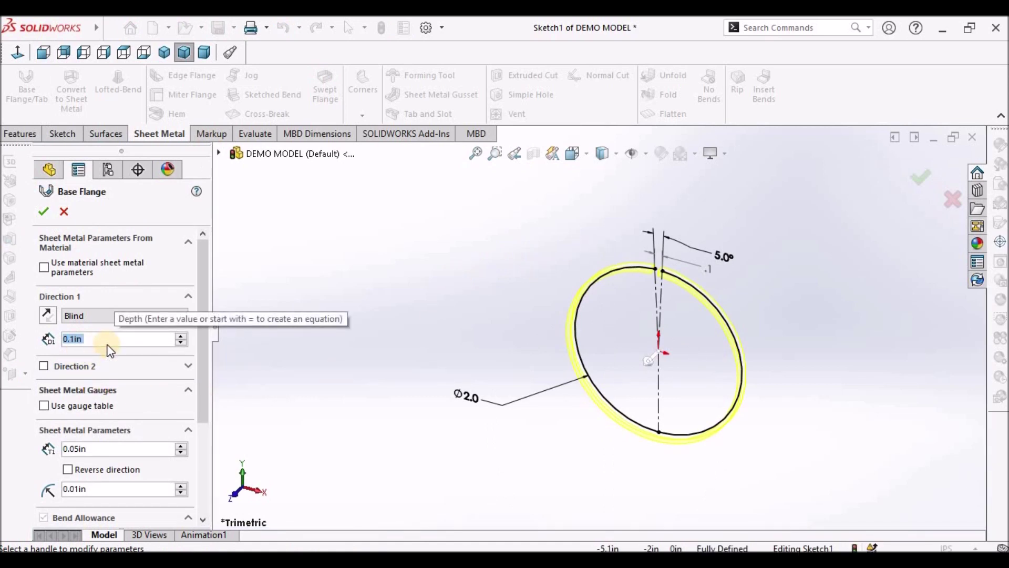
{"action": "type", "text": "0.01"}
{"action": "key", "text": "Return"}
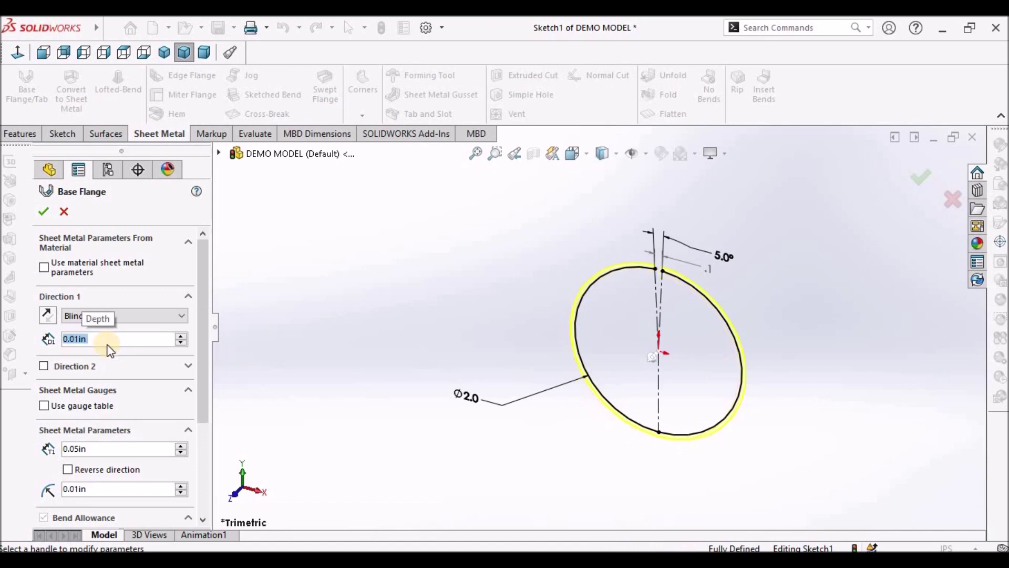
{"action": "left_click", "coordinate": [38, 55]}
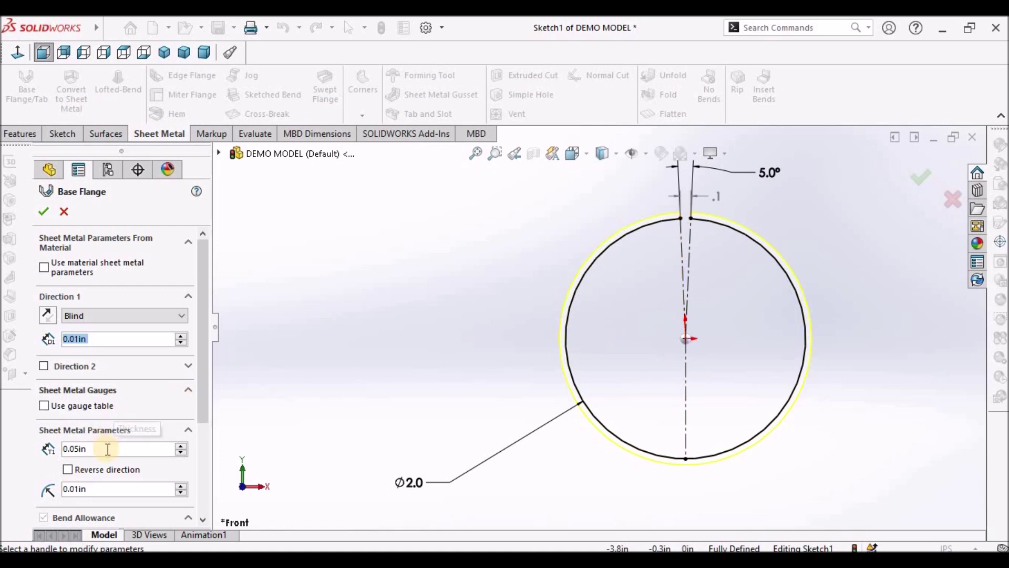
{"action": "left_click", "coordinate": [211, 424]}
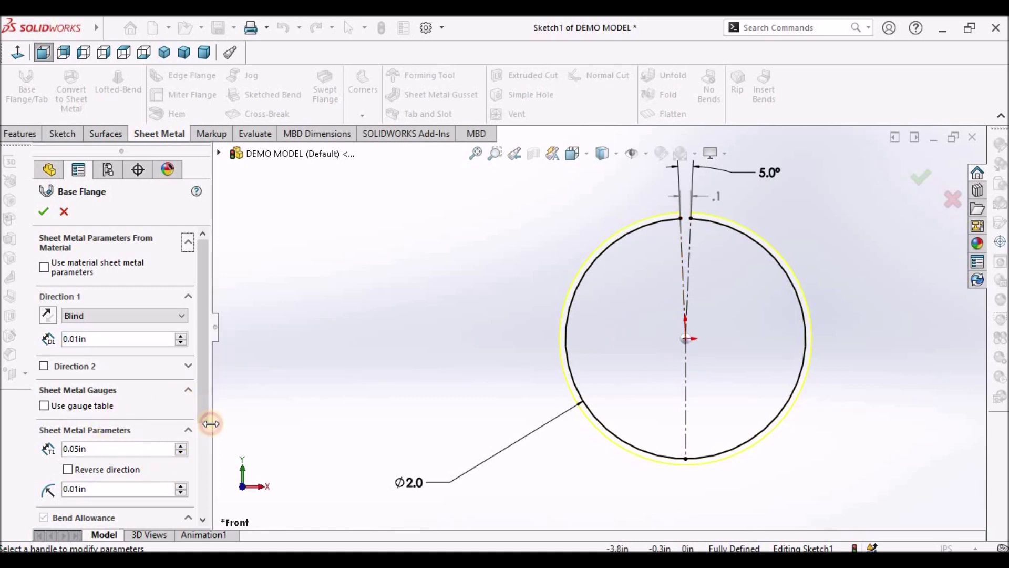
{"action": "left_click", "coordinate": [120, 444]}
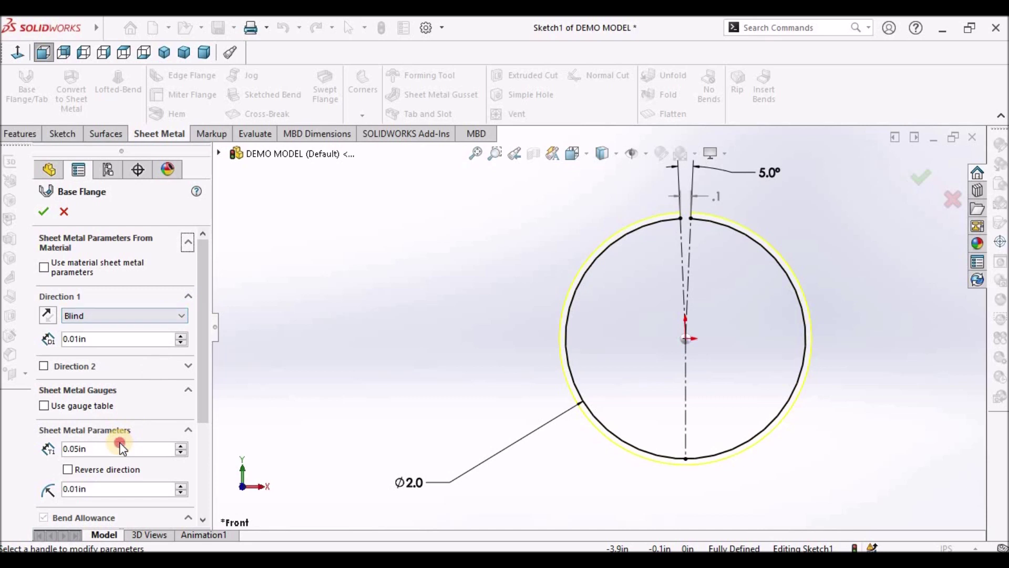
{"action": "double_click", "coordinate": [119, 444]}
{"action": "type", "text": "0.01"}
{"action": "key", "text": "Return"}
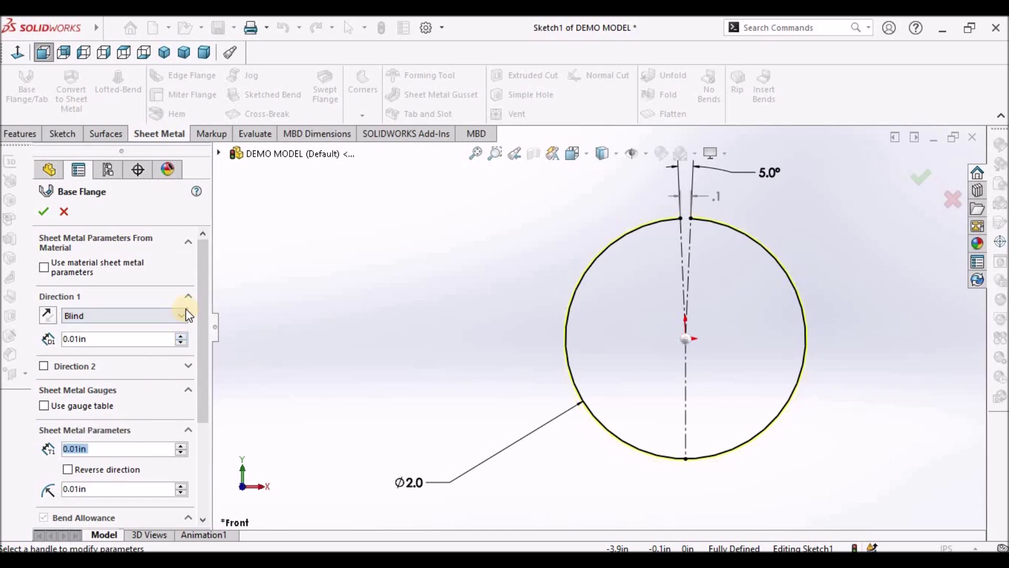
Set the flange depth to 5.0in and reverse its extrude direction
{"action": "double_click", "coordinate": [106, 337]}
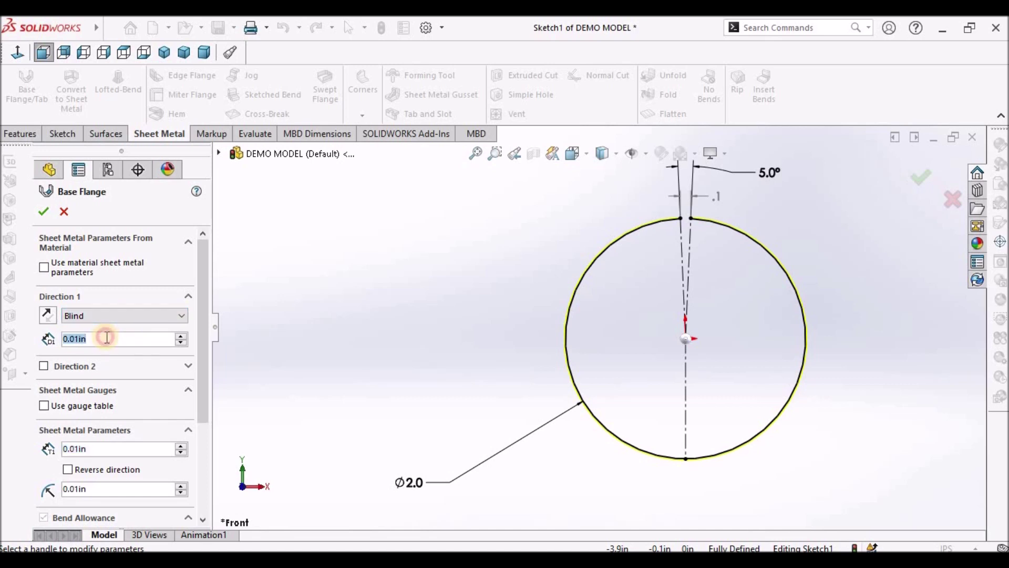
{"action": "type", "text": "5"}
{"action": "key", "text": "Return"}
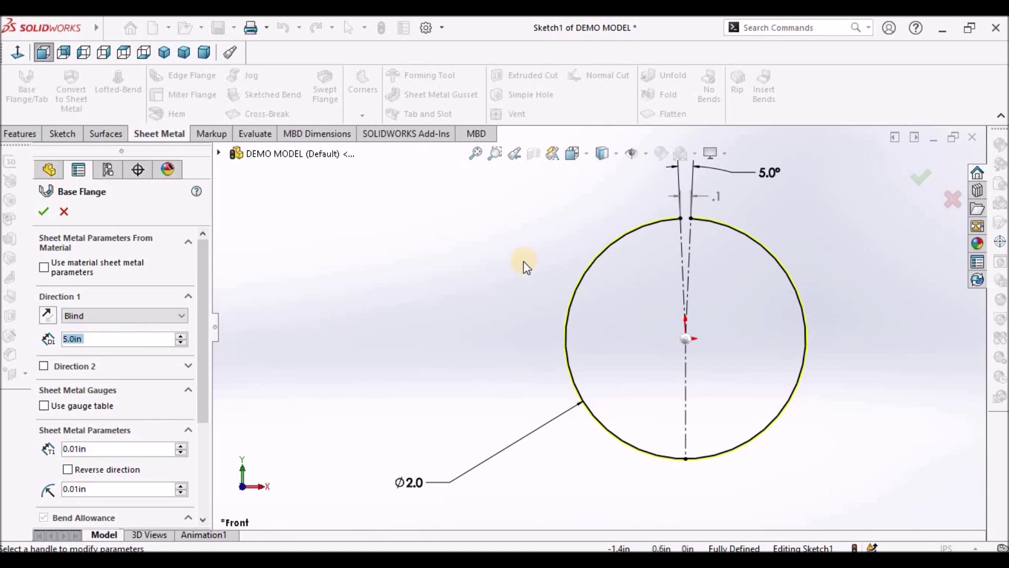
{"action": "middle_click_drag", "start_coordinate": [480, 282], "coordinate": [470, 308]}
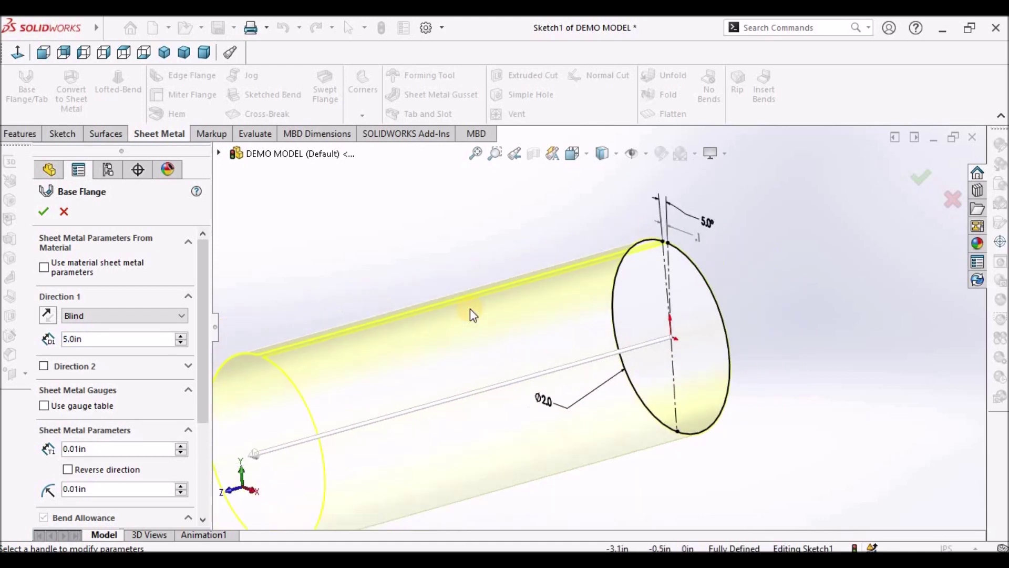
{"action": "scroll", "coordinate": [470, 308], "scroll_direction": "up", "scroll_amount": 3}
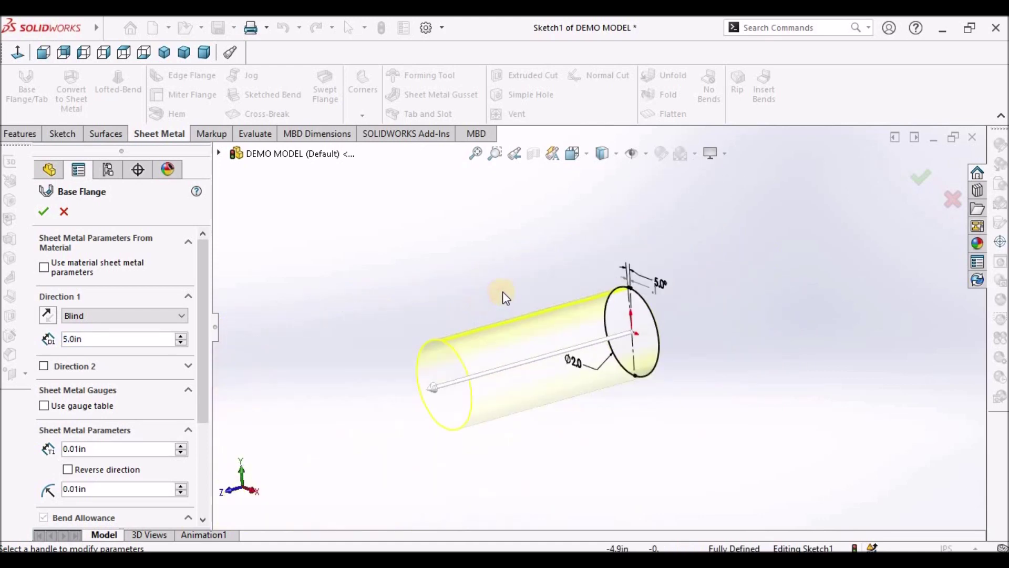
{"action": "left_click", "coordinate": [46, 316]}
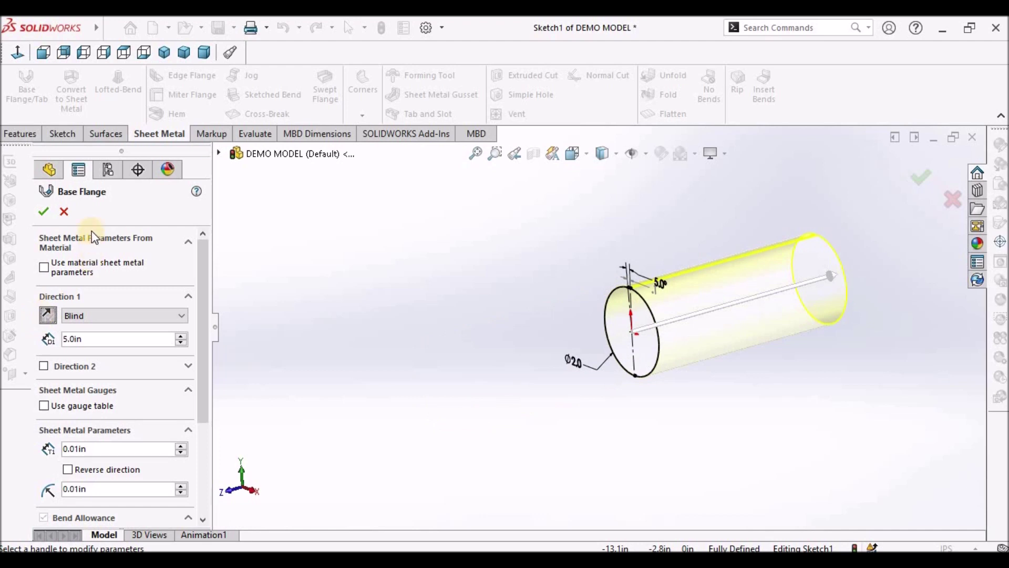
Confirm Base-Flange1 and orbit to inspect the split tube
{"action": "left_click", "coordinate": [45, 210]}
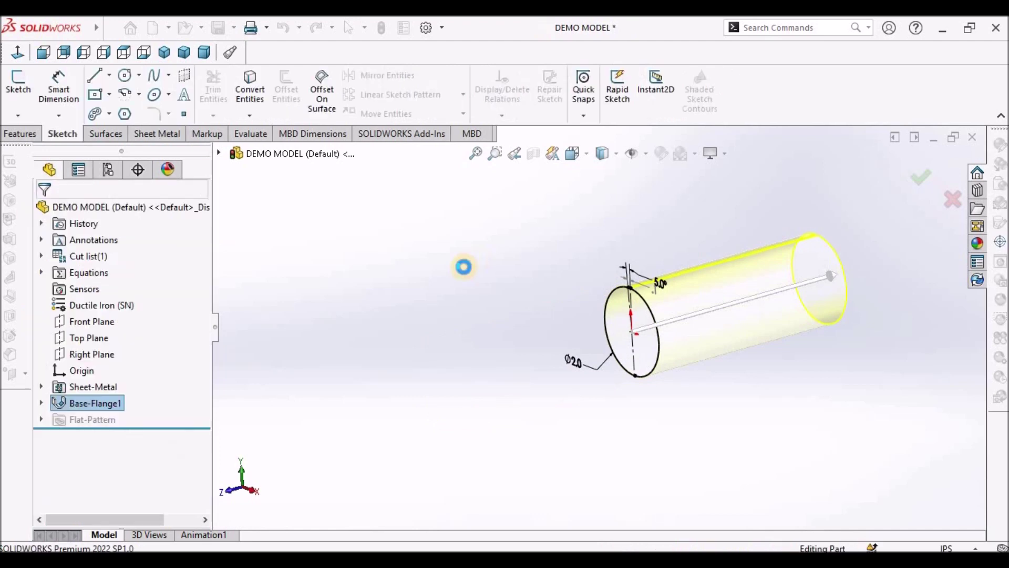
{"action": "scroll", "coordinate": [801, 338], "scroll_direction": "down", "scroll_amount": 3}
{"action": "middle_click_drag", "start_coordinate": [801, 339], "coordinate": [798, 431]}
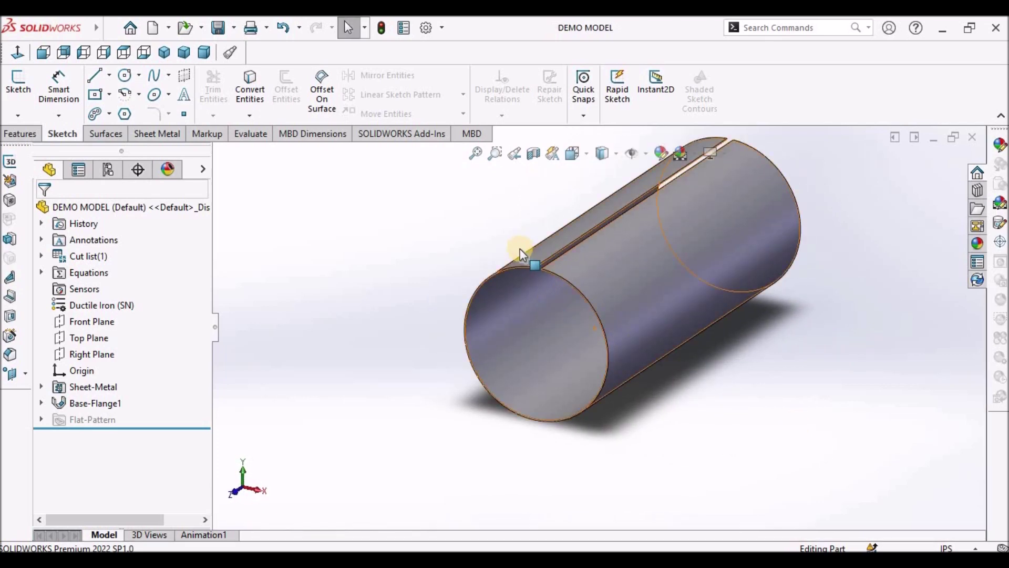
{"action": "left_click", "coordinate": [637, 338]}
Browse the view options, then select the tube's end edge
{"action": "scroll", "coordinate": [526, 274], "scroll_direction": "down", "scroll_amount": 1}
{"action": "mouse_move", "coordinate": [96, 27]}
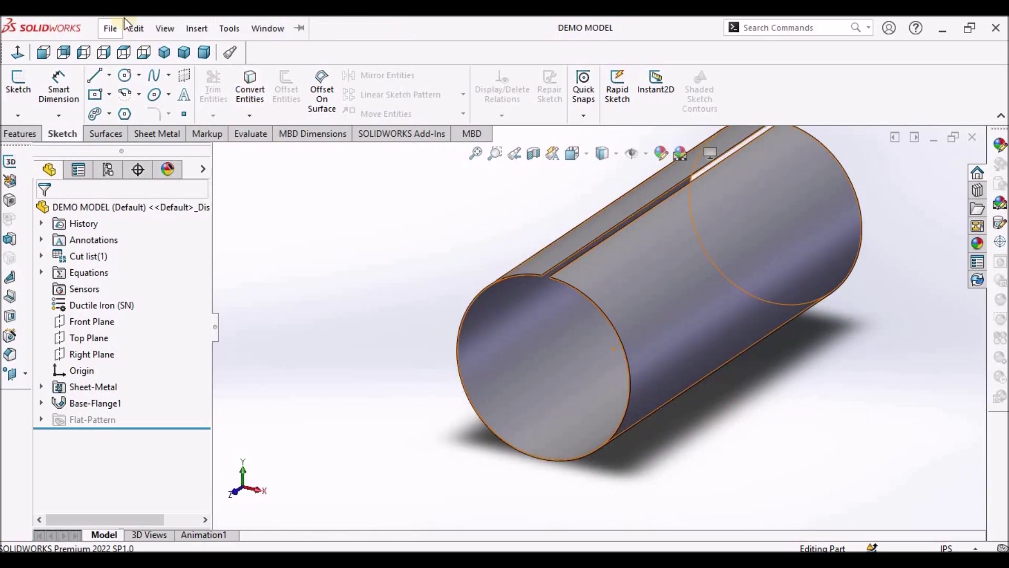
{"action": "left_click", "coordinate": [137, 27]}
{"action": "mouse_move", "coordinate": [164, 28]}
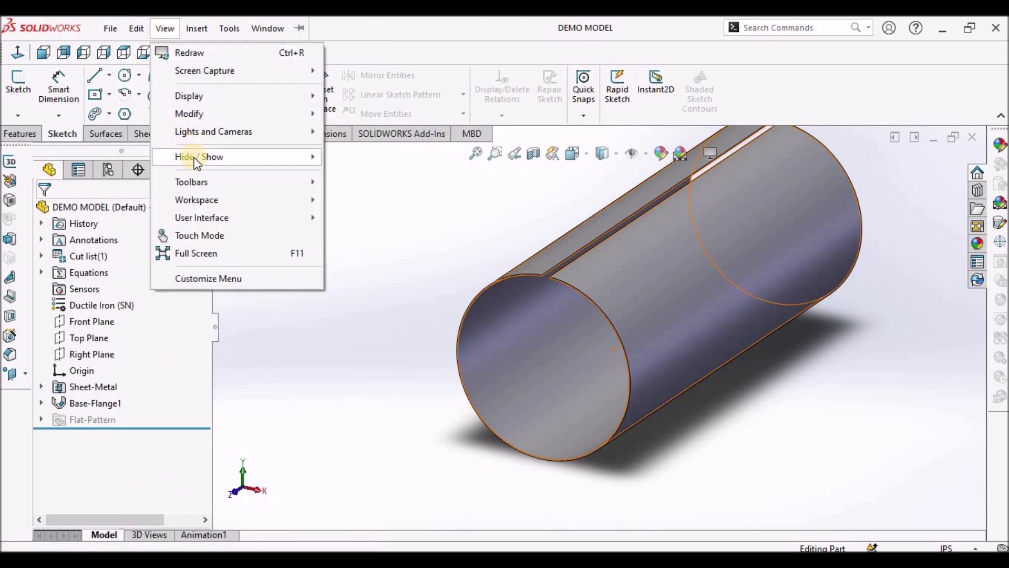
{"action": "mouse_move", "coordinate": [195, 157]}
{"action": "left_click", "coordinate": [337, 325]}
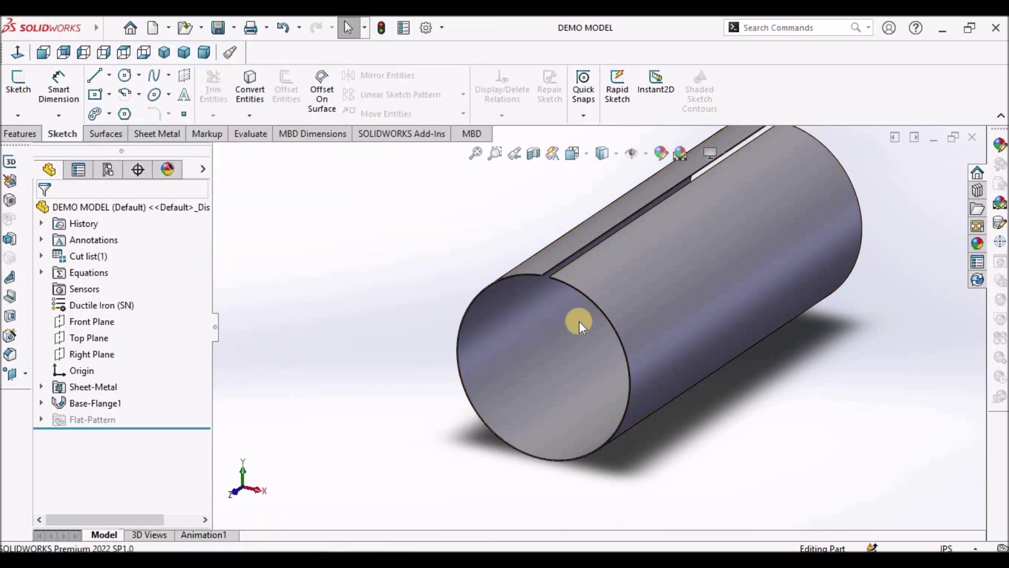
{"action": "scroll", "coordinate": [796, 295], "scroll_direction": "down", "scroll_amount": 6}
{"action": "scroll", "coordinate": [895, 254], "scroll_direction": "down", "scroll_amount": 2}
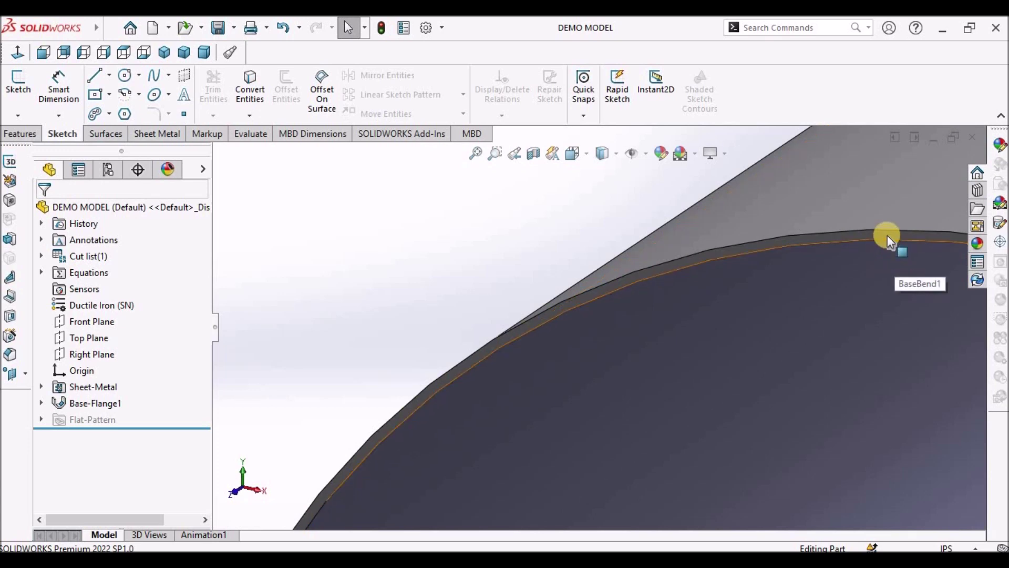
{"action": "left_click", "coordinate": [887, 235]}
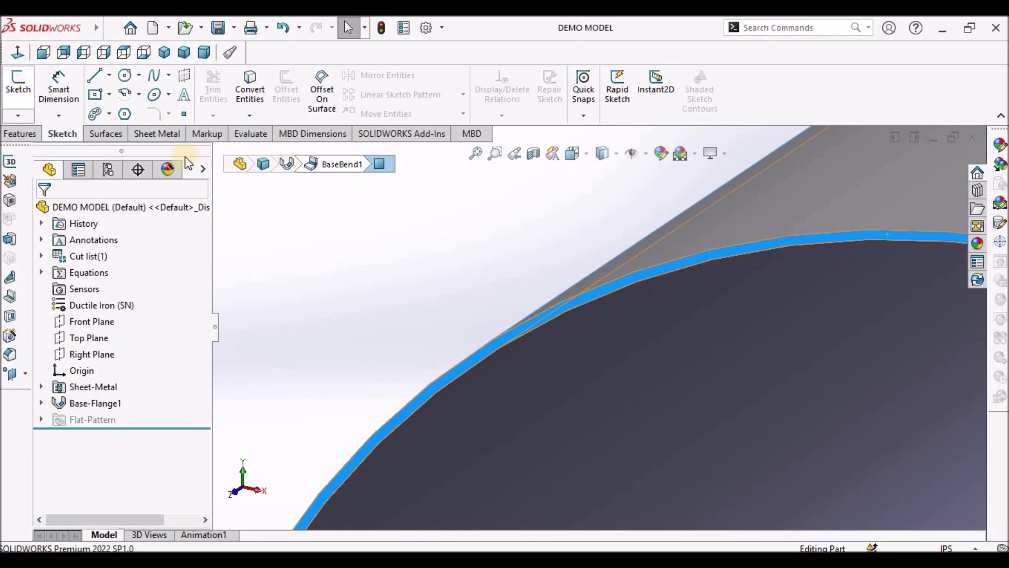
Sketch a horizontal centerline spanning the tube end's full diameter, then exit the sketch
{"action": "left_click", "coordinate": [16, 90]}
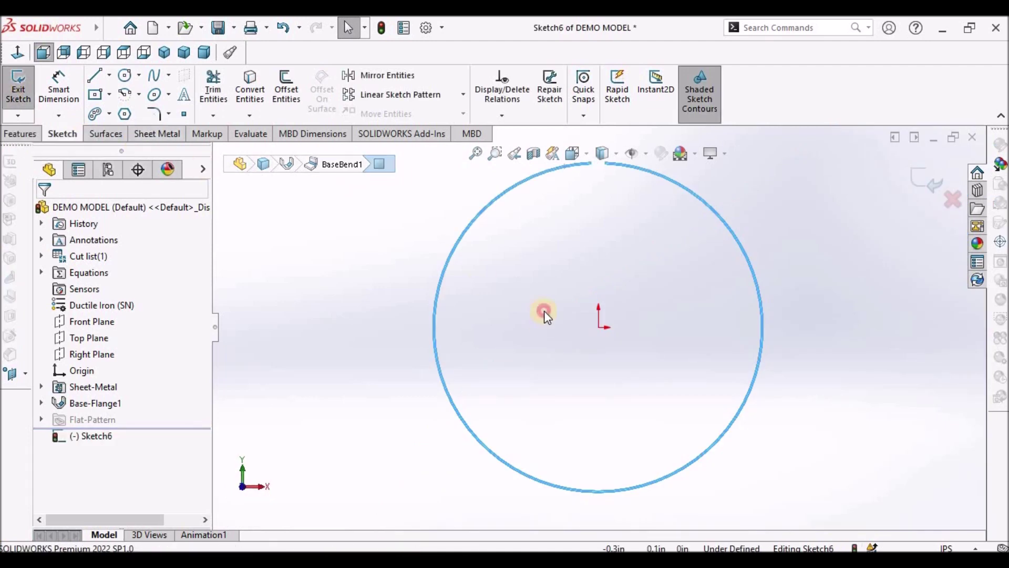
{"action": "left_click", "coordinate": [544, 311]}
{"action": "left_click", "coordinate": [111, 82]}
{"action": "left_click", "coordinate": [121, 114]}
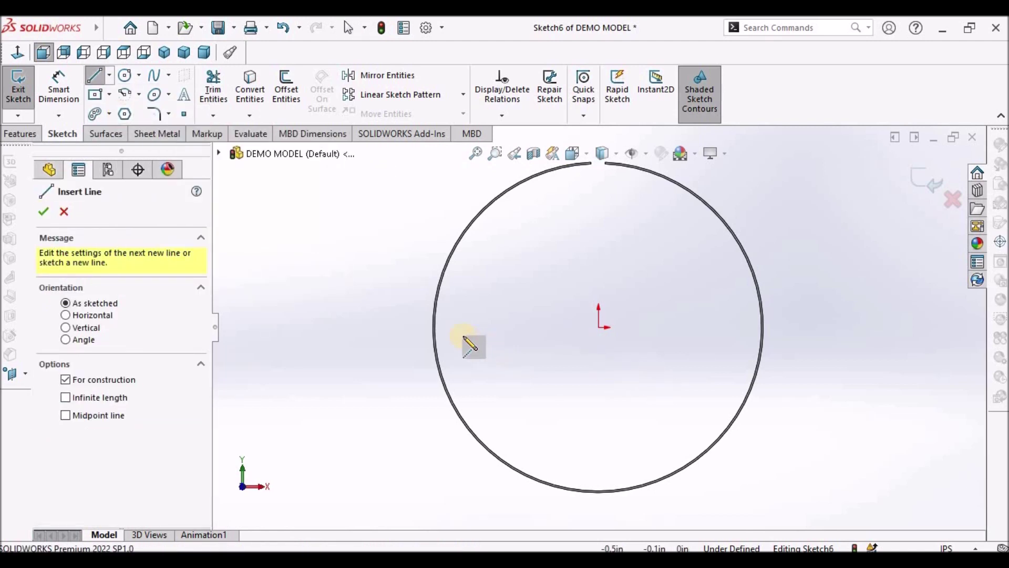
{"action": "scroll", "coordinate": [536, 329], "scroll_direction": "down", "scroll_amount": 3}
{"action": "scroll", "coordinate": [778, 338], "scroll_direction": "up", "scroll_amount": 2}
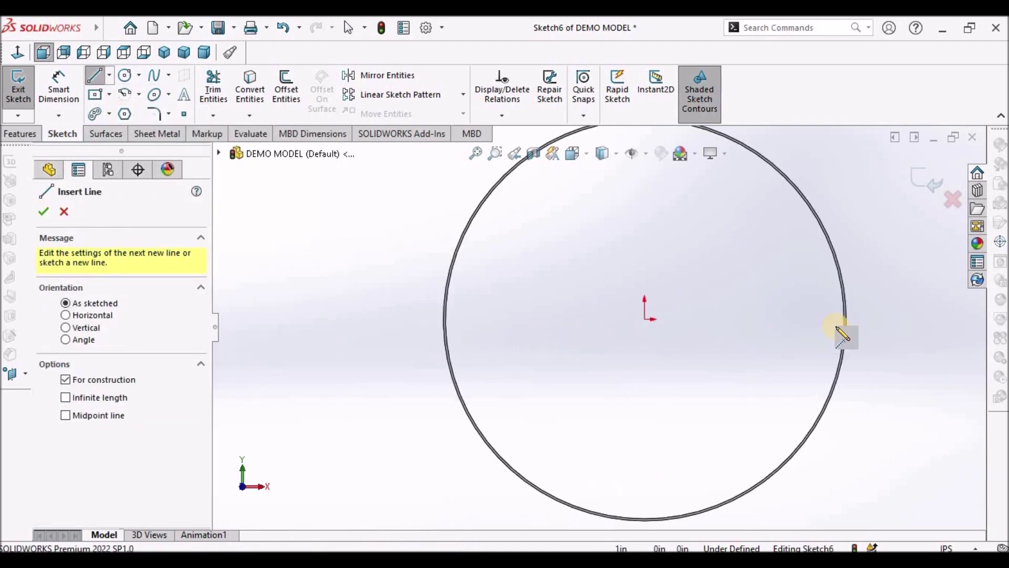
{"action": "scroll", "coordinate": [838, 342], "scroll_direction": "down", "scroll_amount": 1}
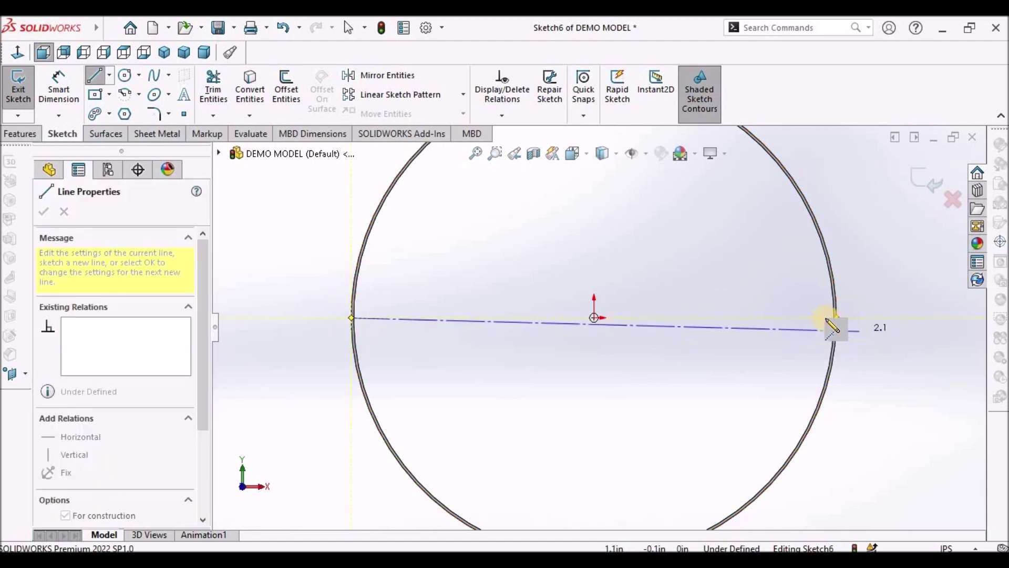
{"action": "left_click", "coordinate": [838, 320]}
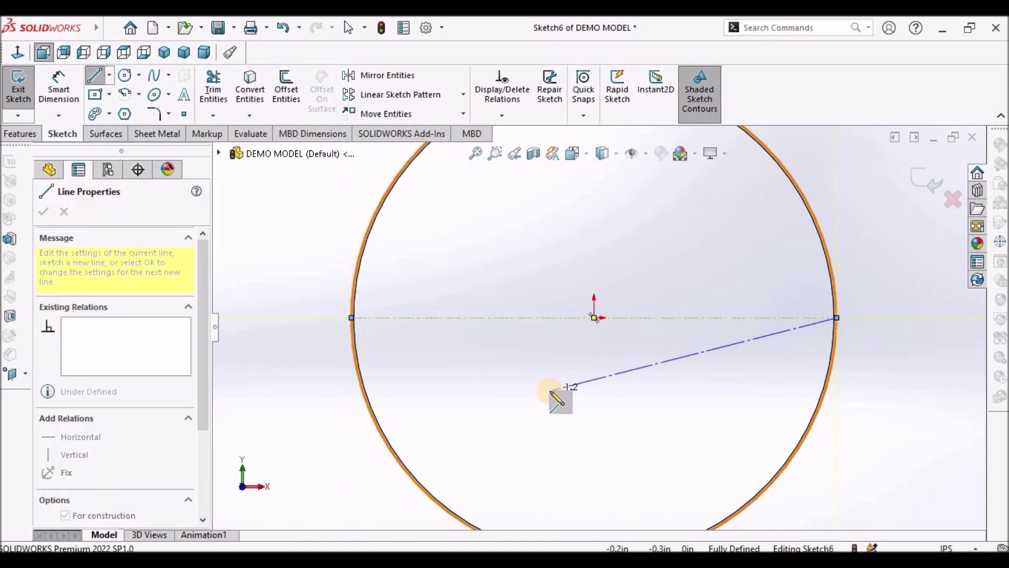
{"action": "key", "text": "Escape"}
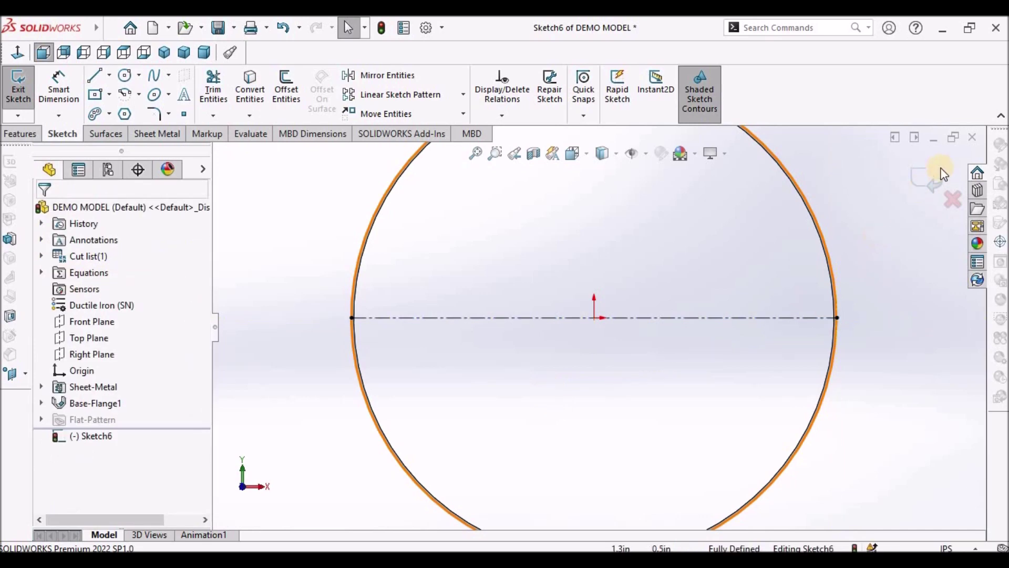
{"action": "left_click", "coordinate": [932, 172]}
{"action": "key", "text": "f"}
{"action": "middle_click_drag", "start_coordinate": [495, 297], "coordinate": [444, 361]}
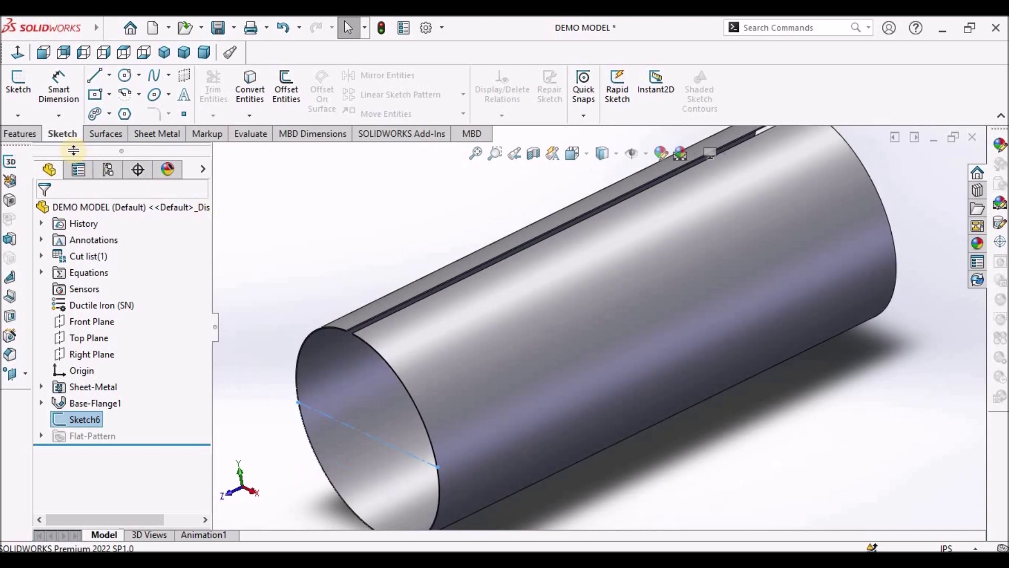
Create Plane1 through the Sketch6 centerline at 160.0° to the Top Plane
{"action": "left_click", "coordinate": [20, 136]}
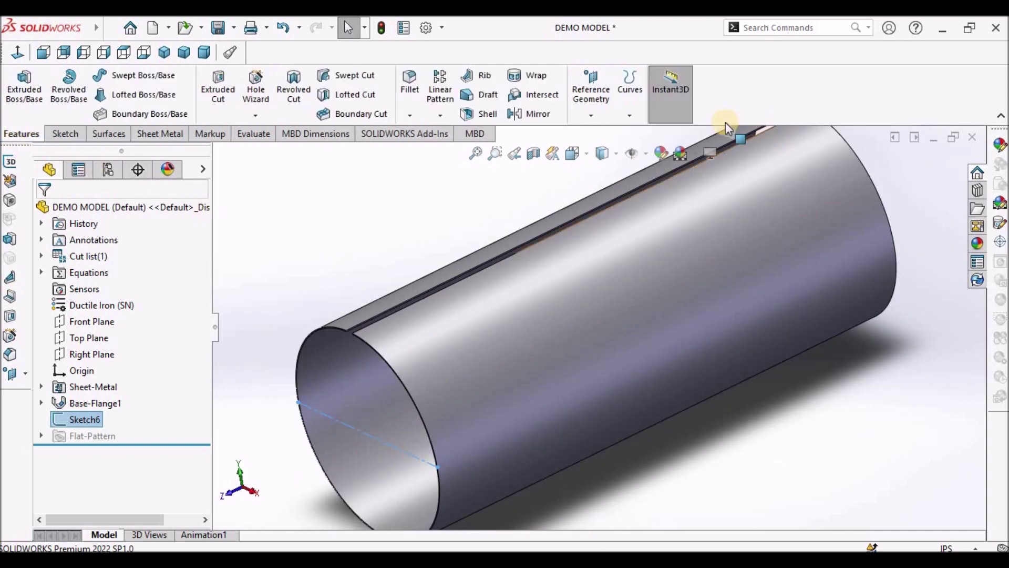
{"action": "left_click", "coordinate": [598, 110]}
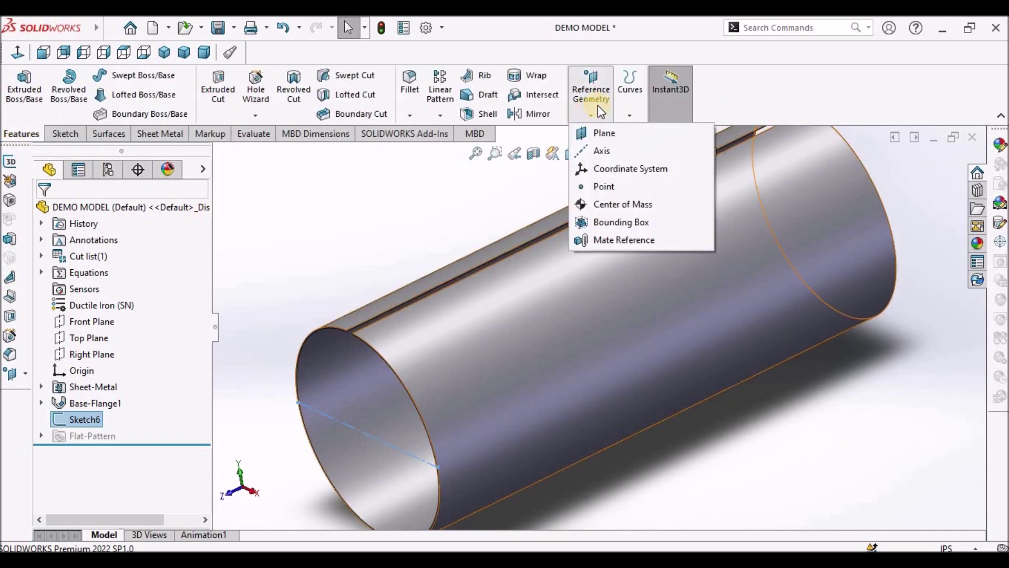
{"action": "left_click", "coordinate": [598, 135]}
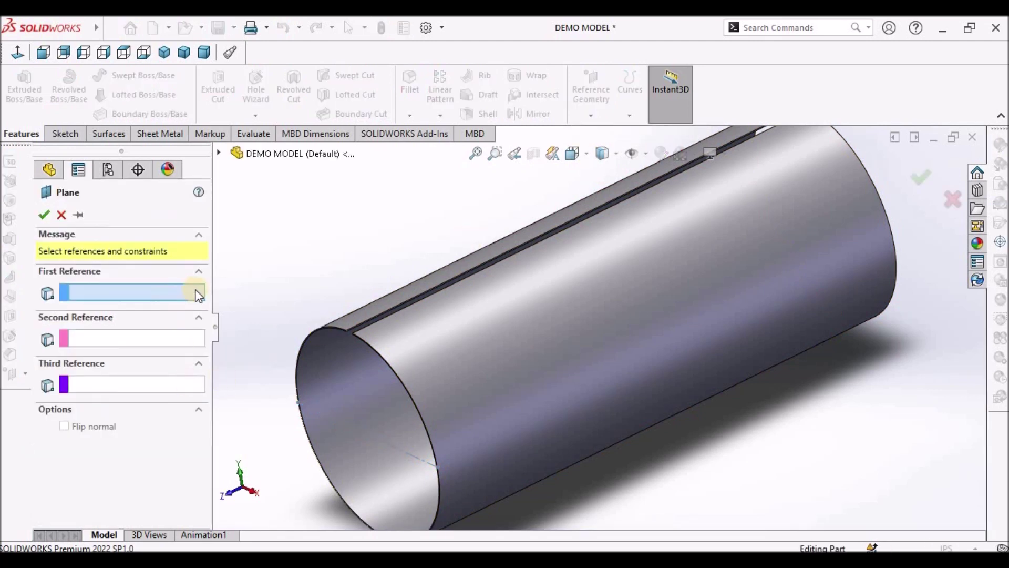
{"action": "left_click", "coordinate": [372, 434]}
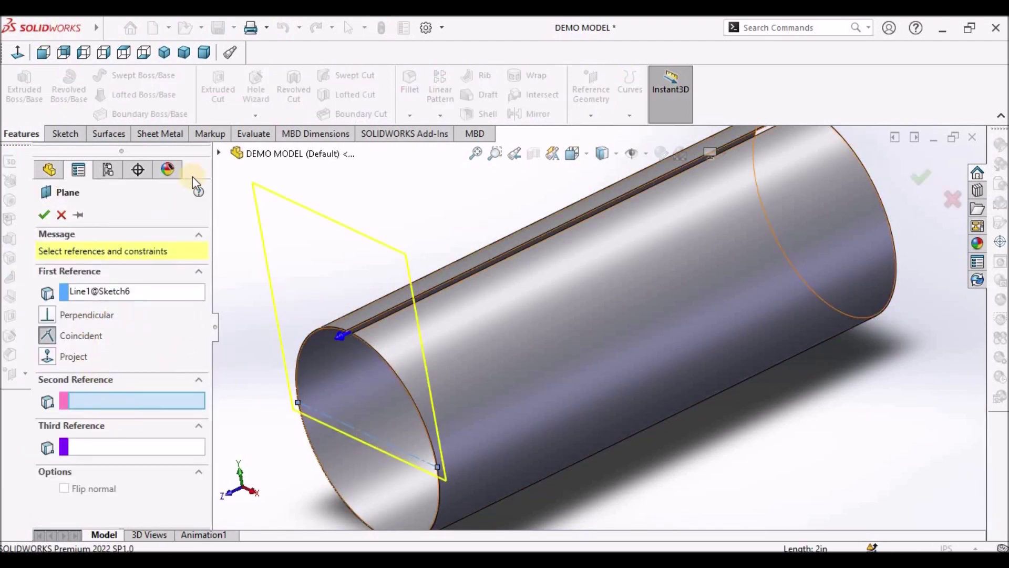
{"action": "left_click", "coordinate": [220, 153]}
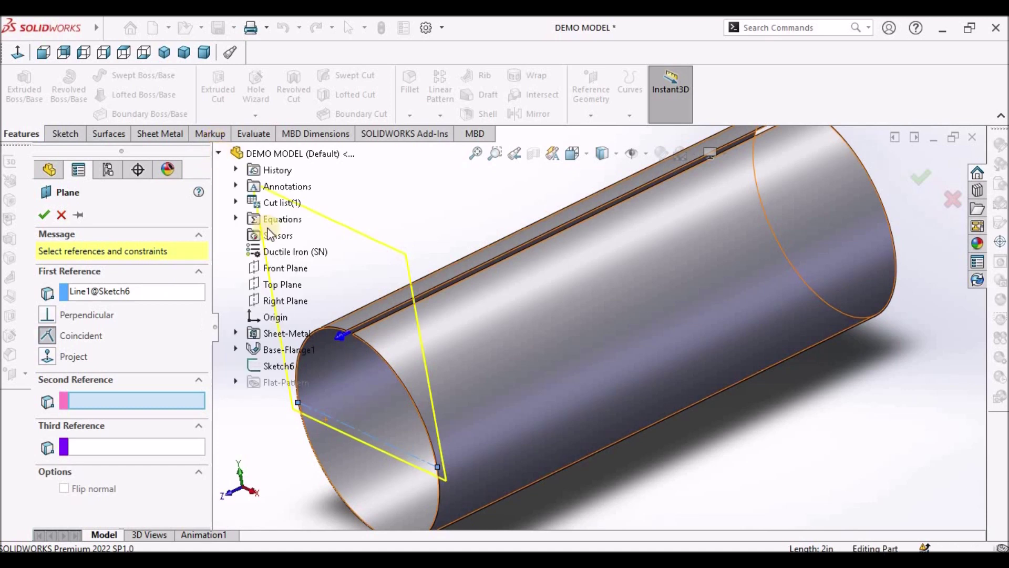
{"action": "left_click", "coordinate": [284, 287]}
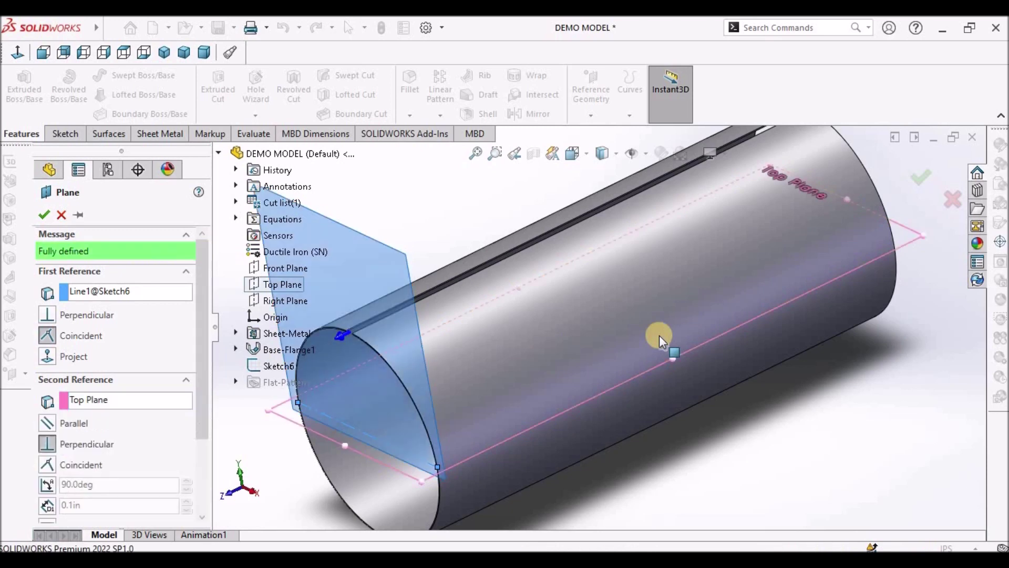
{"action": "key", "text": "f"}
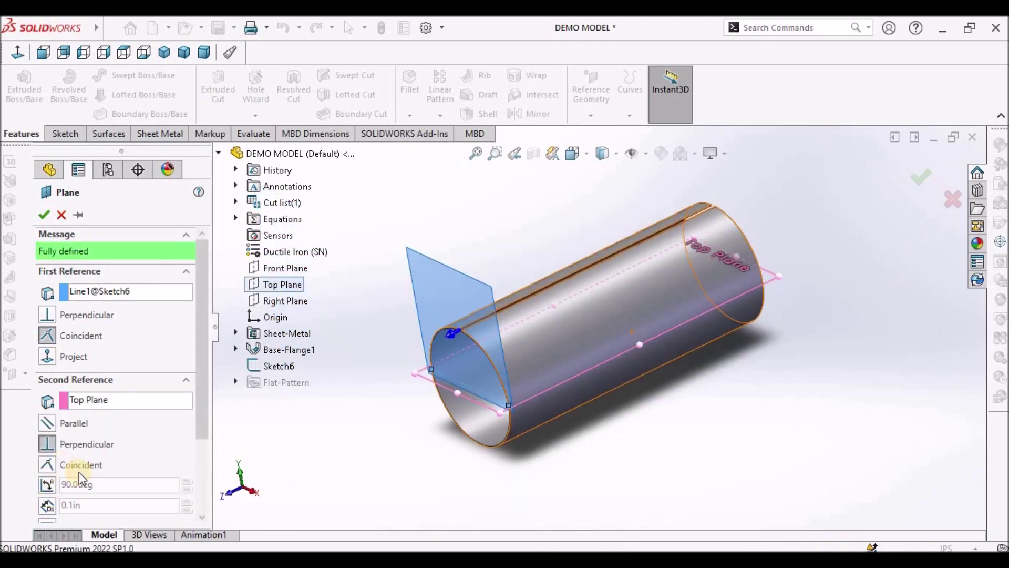
{"action": "left_click", "coordinate": [49, 484]}
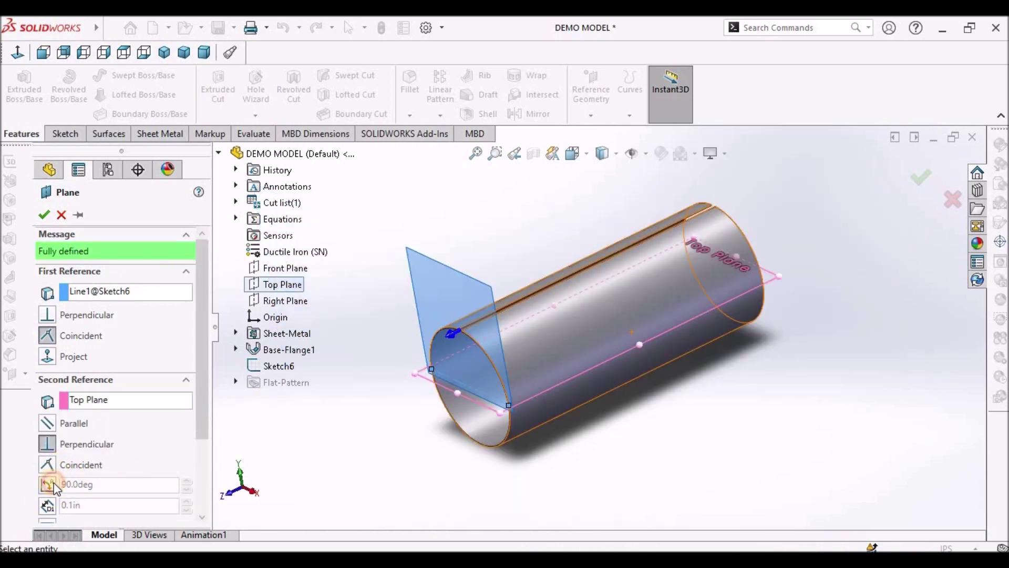
{"action": "left_click", "coordinate": [99, 483]}
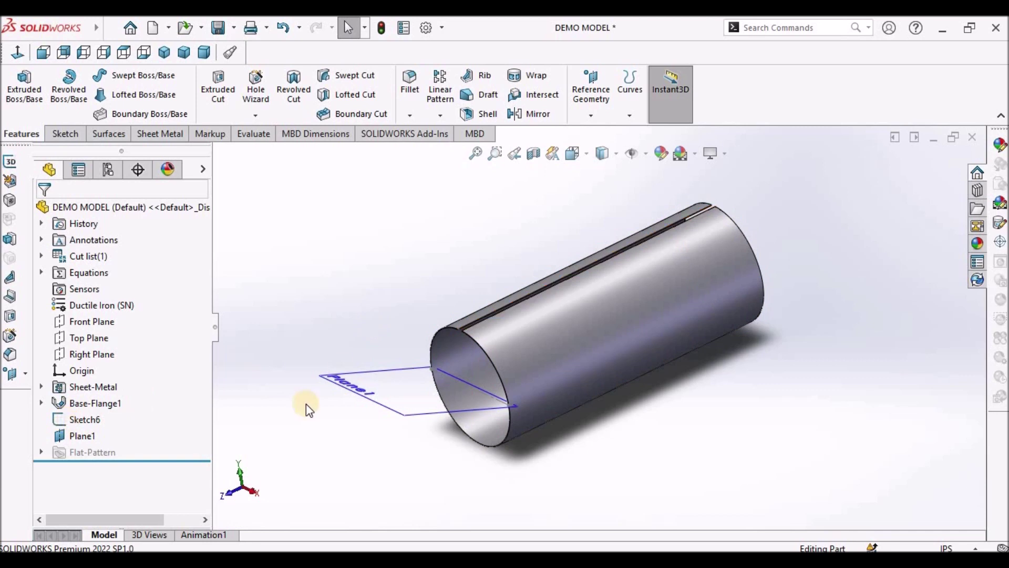
{"action": "left_click", "coordinate": [381, 386]}
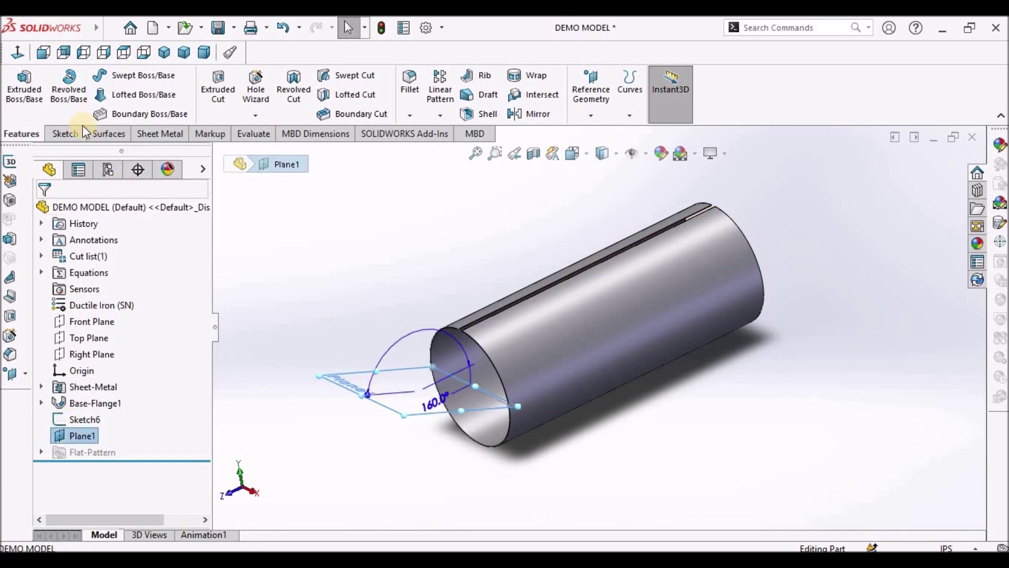
Start a new sketch on Plane1 and switch the display to wireframe
{"action": "left_click", "coordinate": [59, 139]}
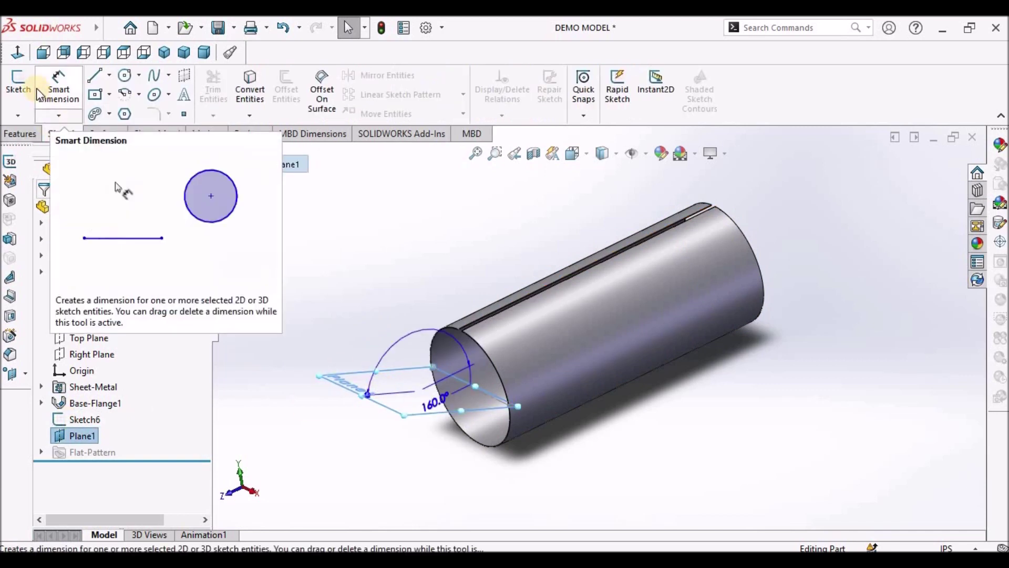
{"action": "left_click", "coordinate": [20, 81]}
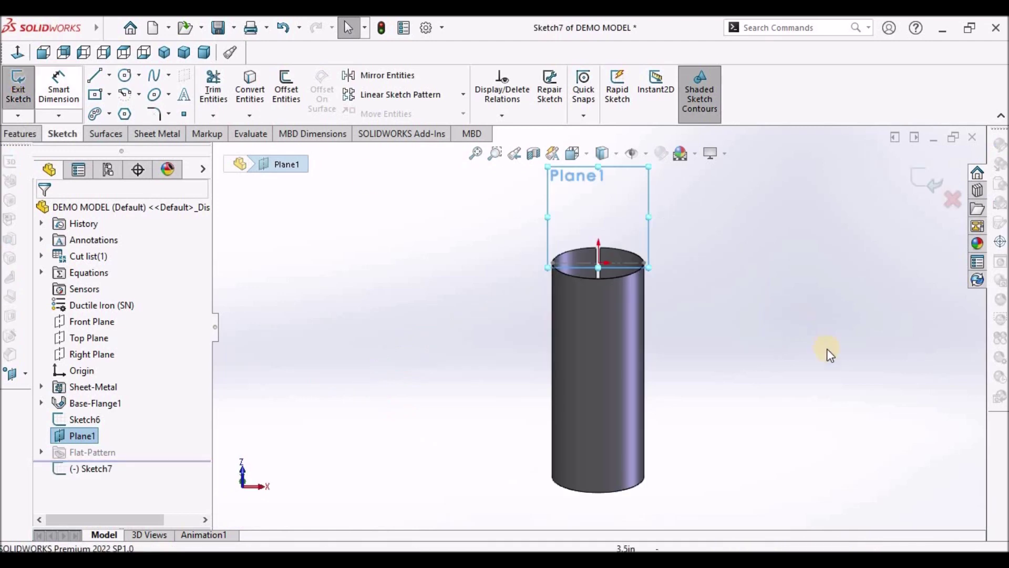
{"action": "left_click", "coordinate": [615, 158]}
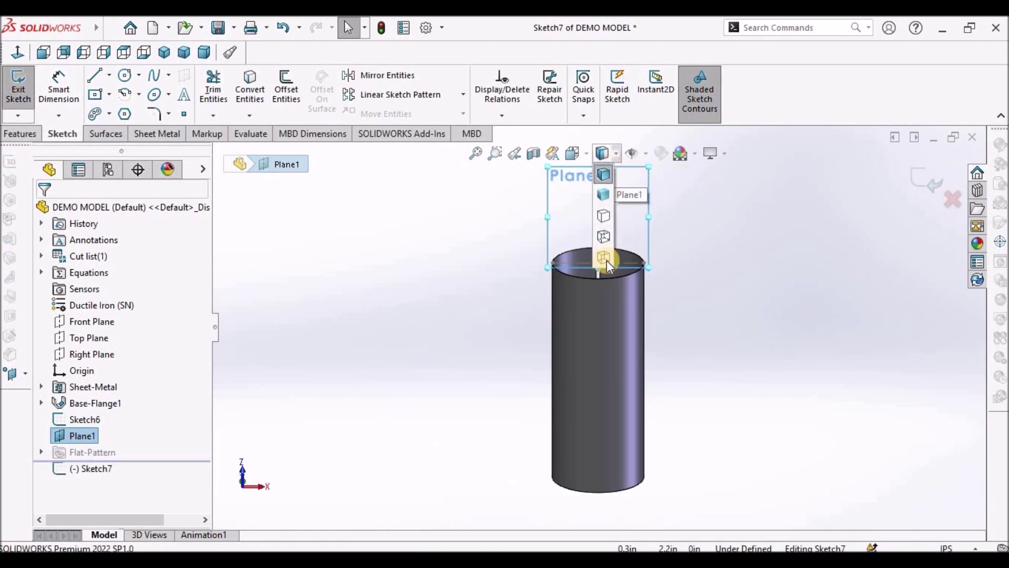
{"action": "left_click", "coordinate": [604, 257]}
{"action": "left_click", "coordinate": [746, 309]}
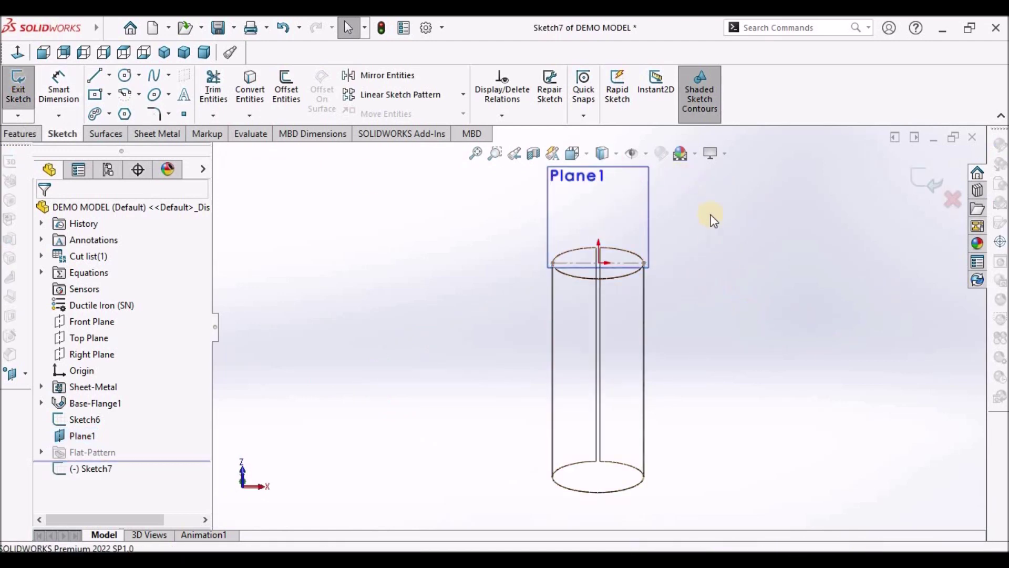
{"action": "scroll", "coordinate": [709, 218], "scroll_direction": "down", "scroll_amount": 3}
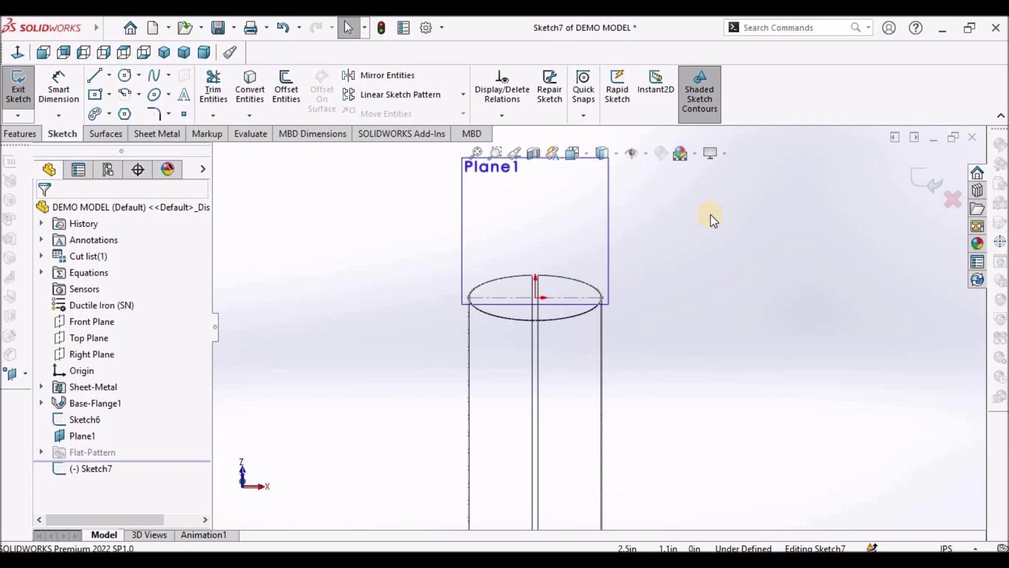
Draw a circle centred on the sketch origin
{"action": "left_click", "coordinate": [126, 78]}
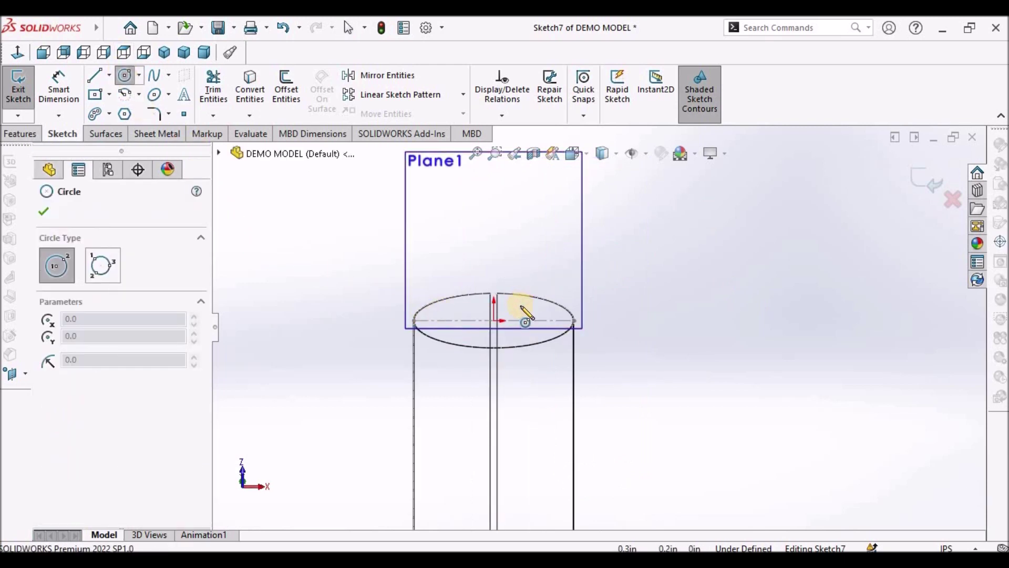
{"action": "scroll", "coordinate": [523, 311], "scroll_direction": "down", "scroll_amount": 2}
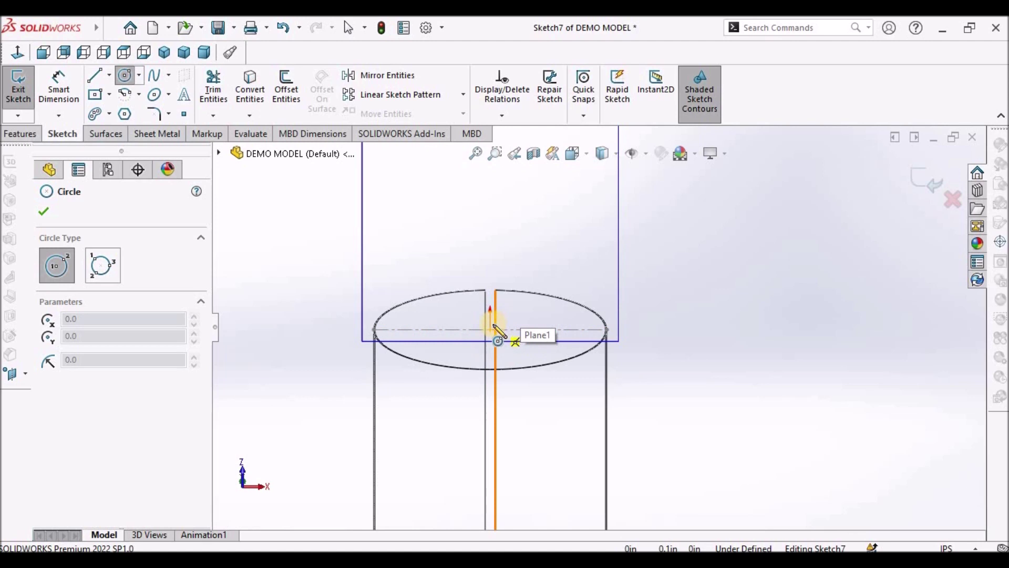
{"action": "left_click", "coordinate": [491, 329]}
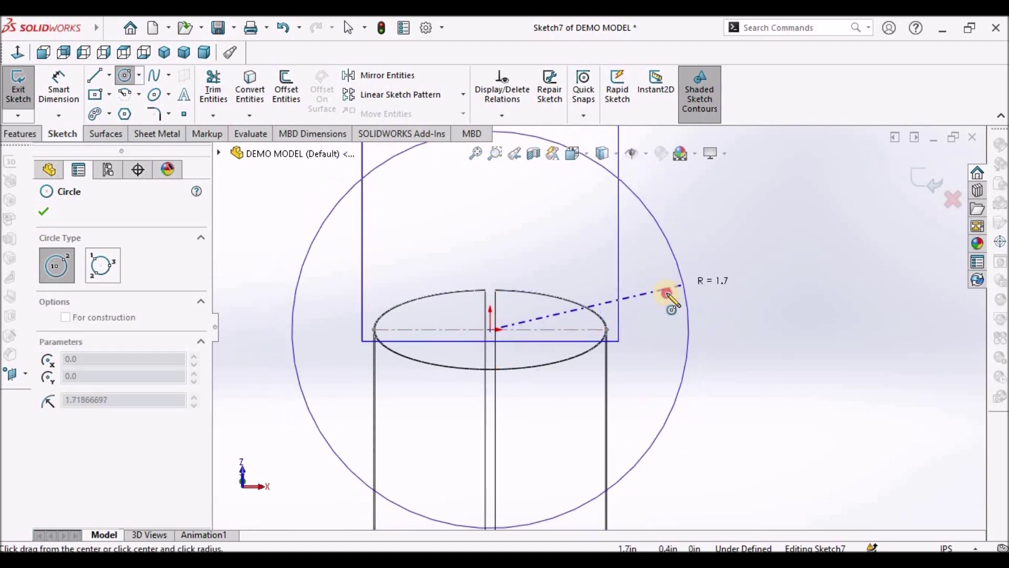
{"action": "left_click", "coordinate": [669, 294]}
{"action": "right_click", "coordinate": [785, 262]}
{"action": "left_click", "coordinate": [805, 273]}
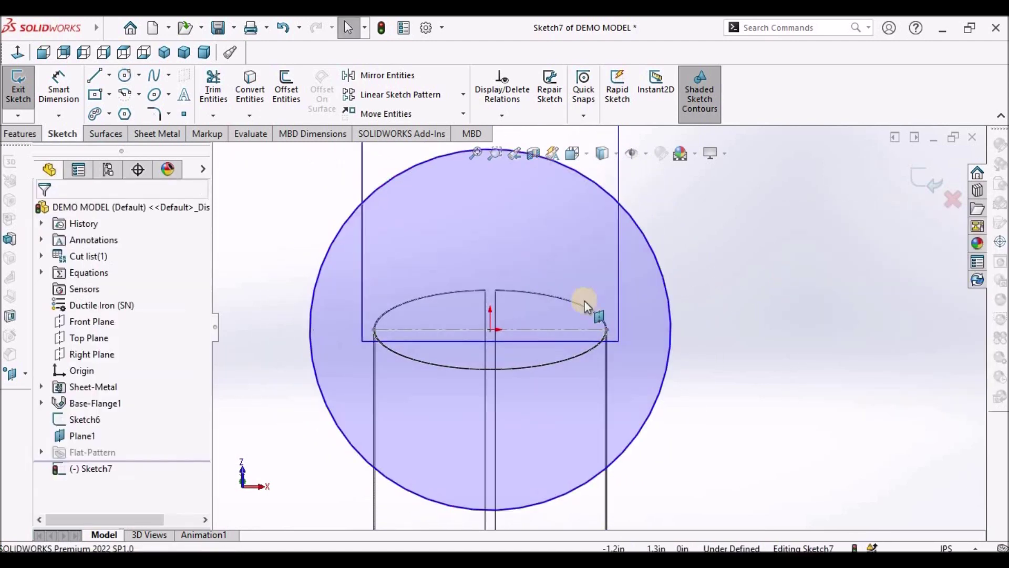
Add a Coincident relation between the circle and the elliptical tube edge's right endpoint
{"action": "left_click", "coordinate": [604, 328]}
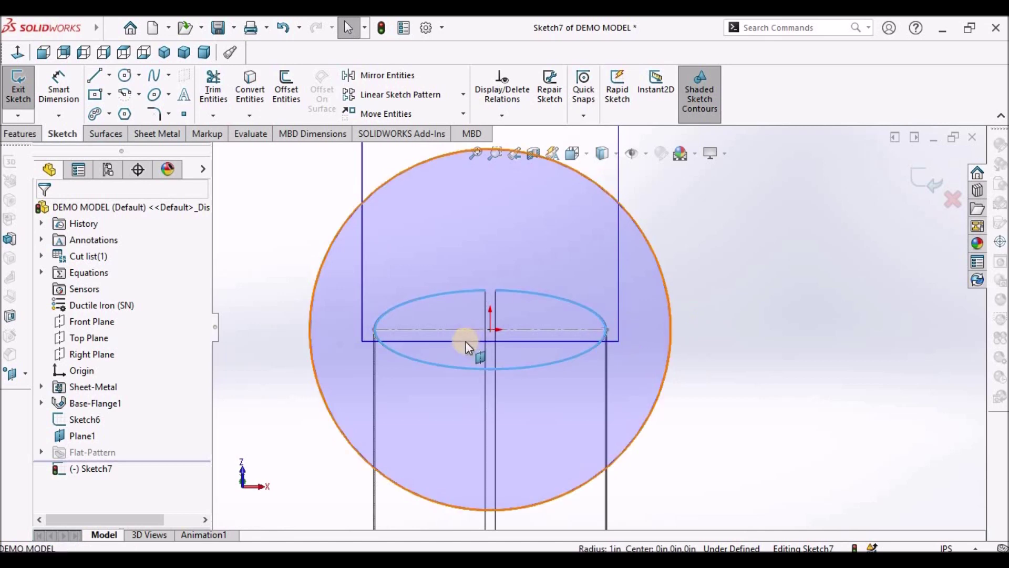
{"action": "scroll", "coordinate": [576, 339], "scroll_direction": "down", "scroll_amount": 3}
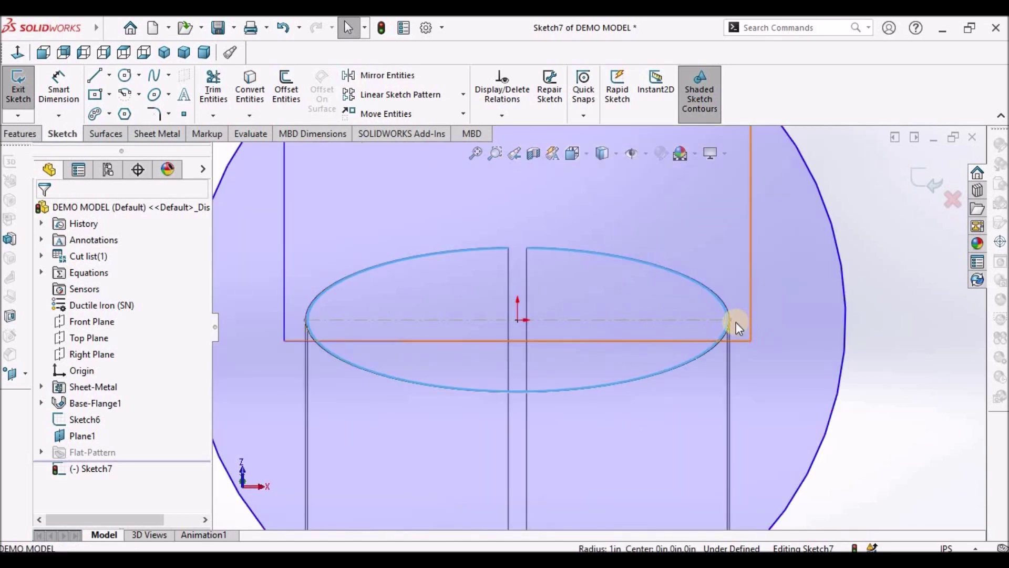
{"action": "left_click", "coordinate": [731, 320]}
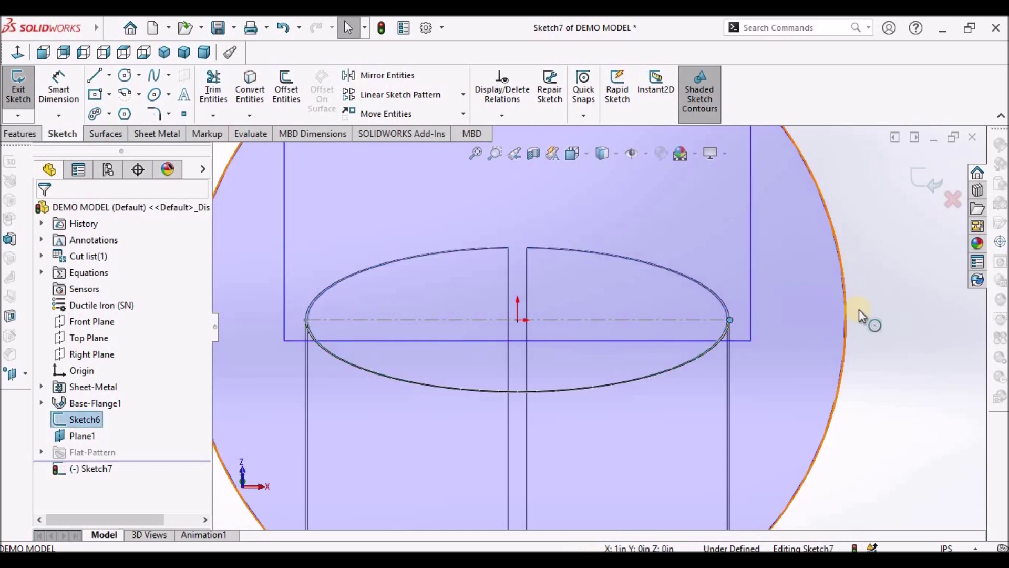
{"action": "left_click", "coordinate": [846, 318], "text": "ctrl"}
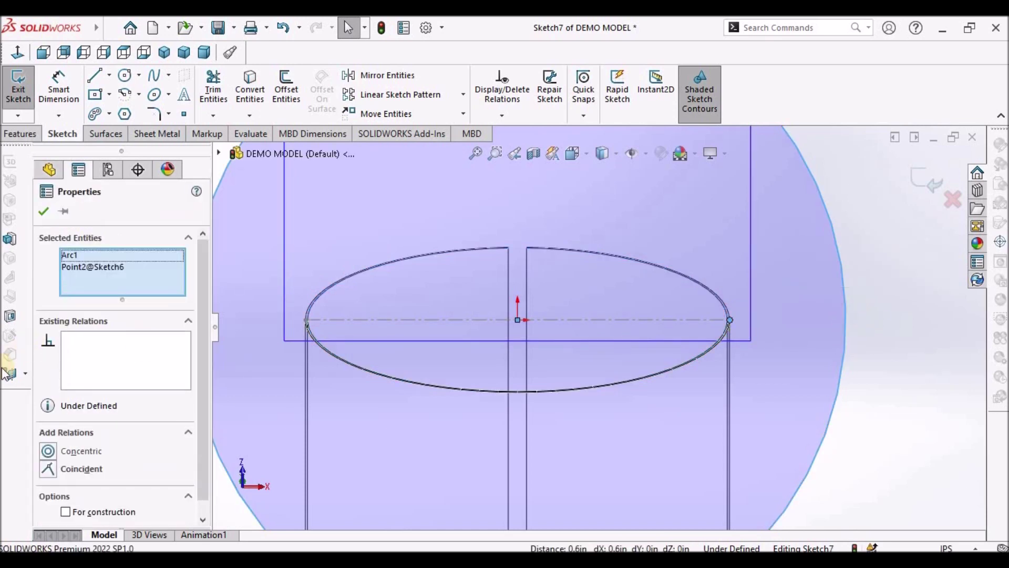
{"action": "left_click", "coordinate": [49, 464]}
{"action": "left_click", "coordinate": [491, 280]}
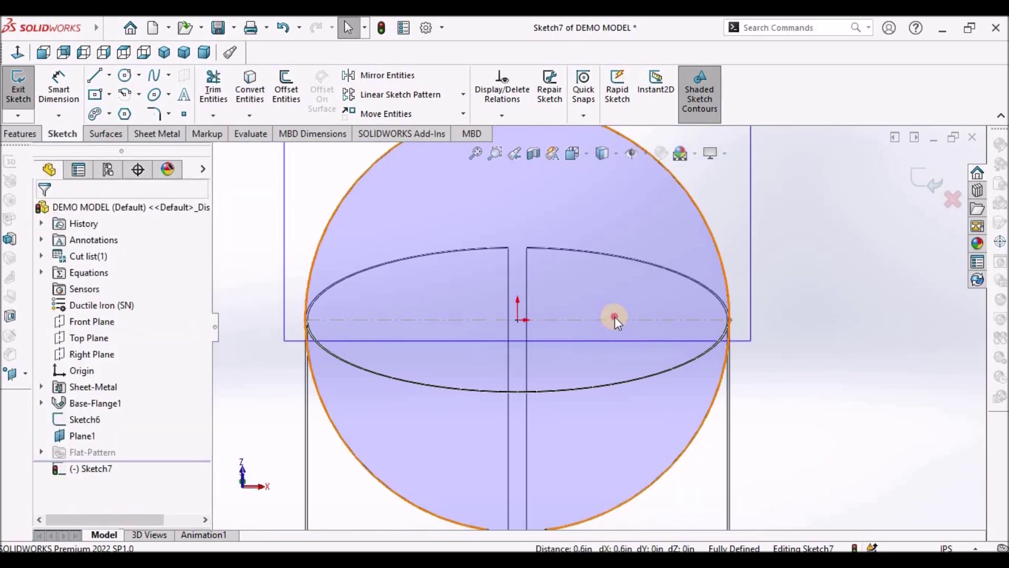
Orbit the view to inspect the fully defined circle in 3D
{"action": "left_click", "coordinate": [614, 316]}
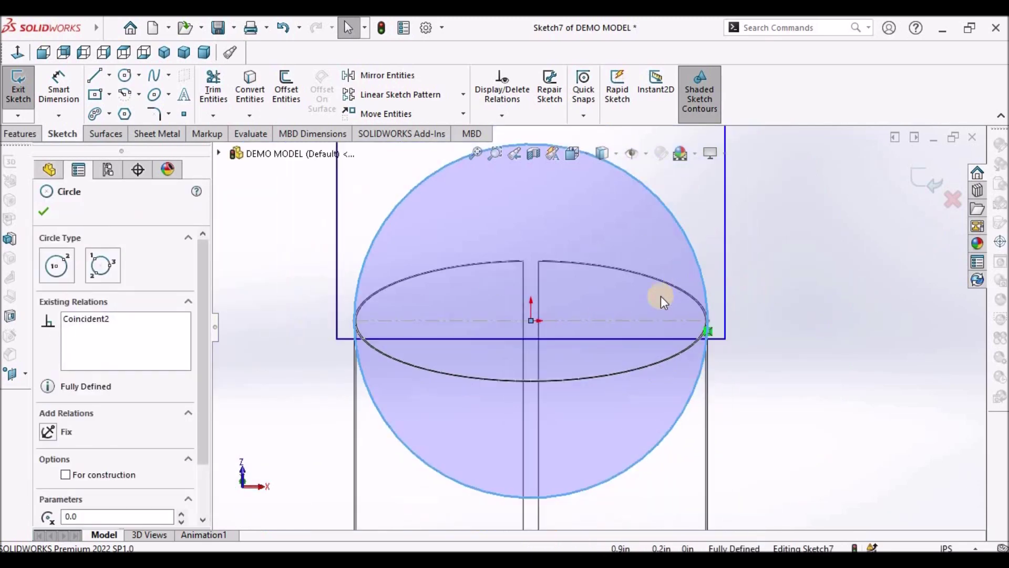
{"action": "scroll", "coordinate": [660, 295], "scroll_direction": "up", "scroll_amount": 3}
{"action": "middle_click_drag", "start_coordinate": [692, 320], "coordinate": [735, 528]}
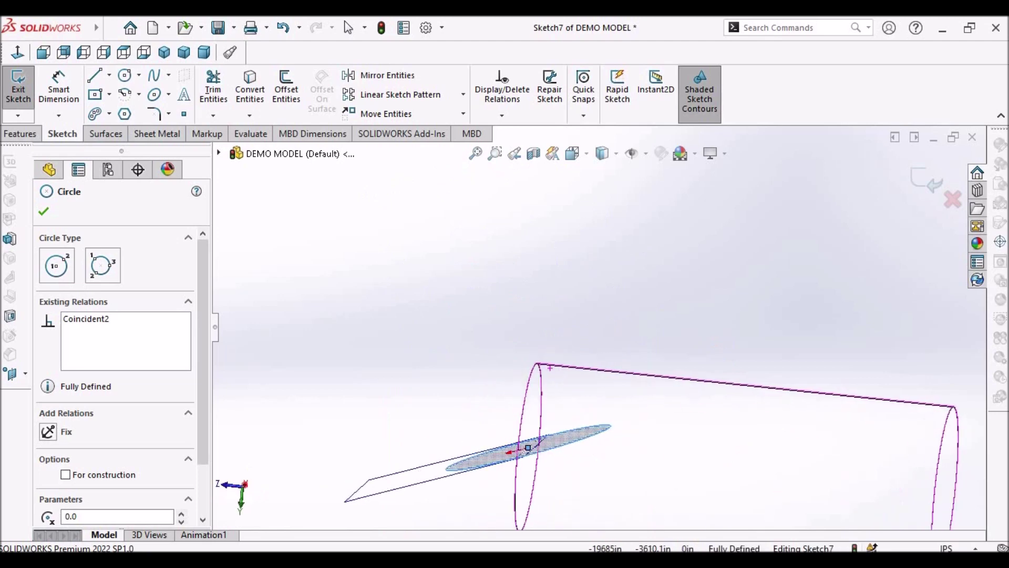
{"action": "left_click", "coordinate": [117, 136]}
Extrude the circle as a surface 2.0in in both directions, then show it Shaded With Edges
{"action": "left_click", "coordinate": [21, 87]}
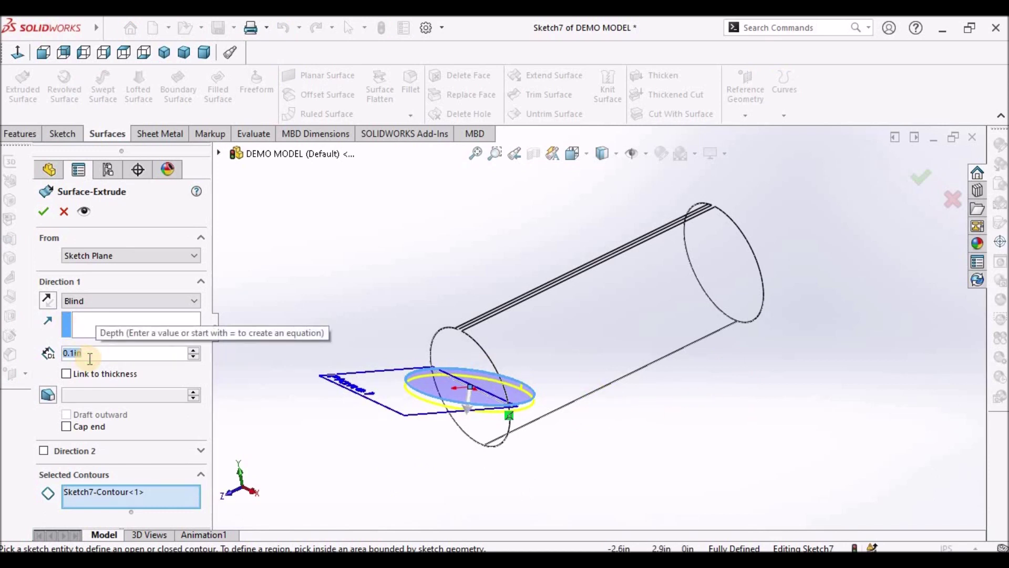
{"action": "type", "text": "2"}
{"action": "key", "text": "Return"}
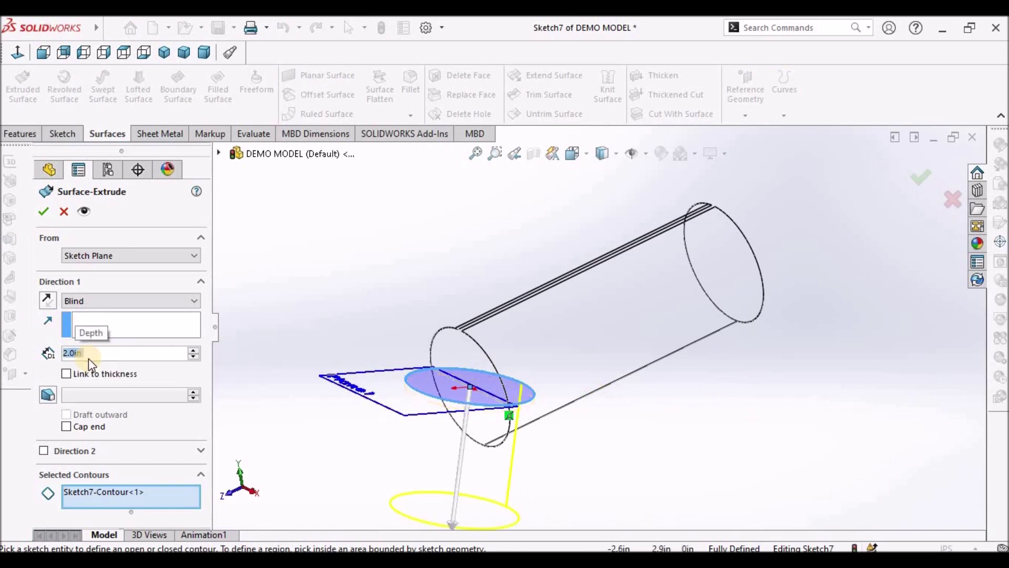
{"action": "left_click", "coordinate": [129, 456]}
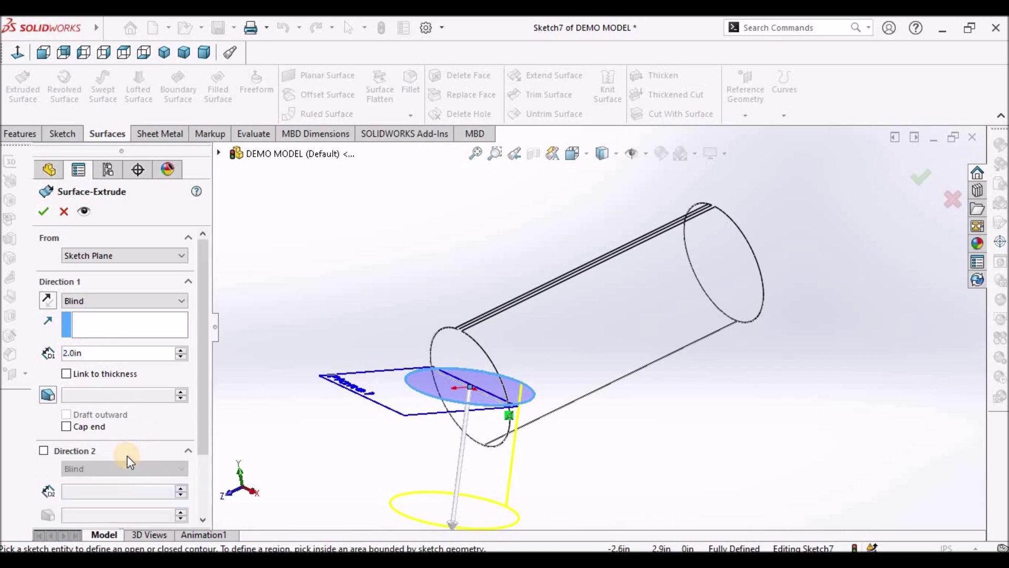
{"action": "left_click", "coordinate": [44, 451]}
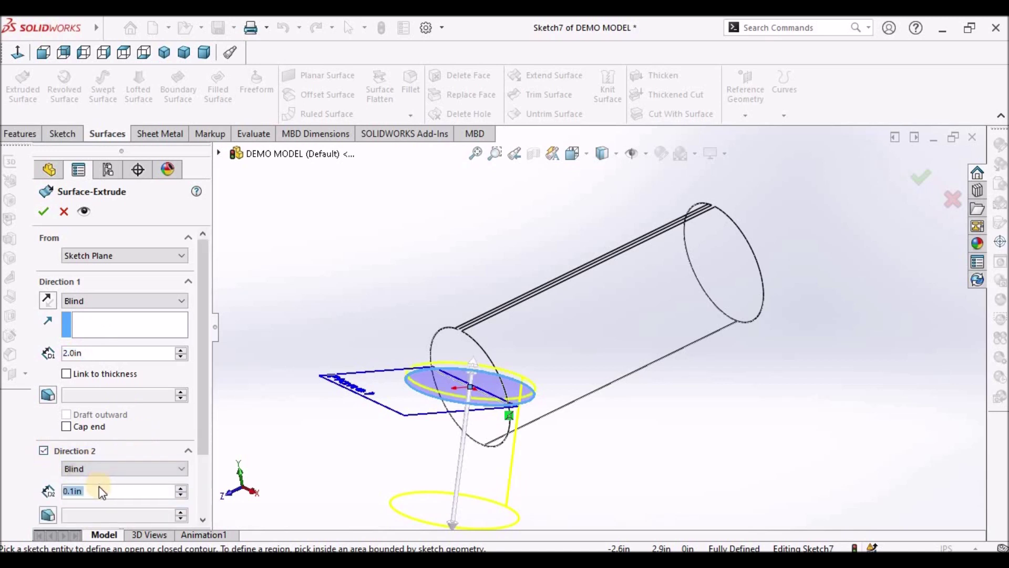
{"action": "type", "text": "2"}
{"action": "key", "text": "Return"}
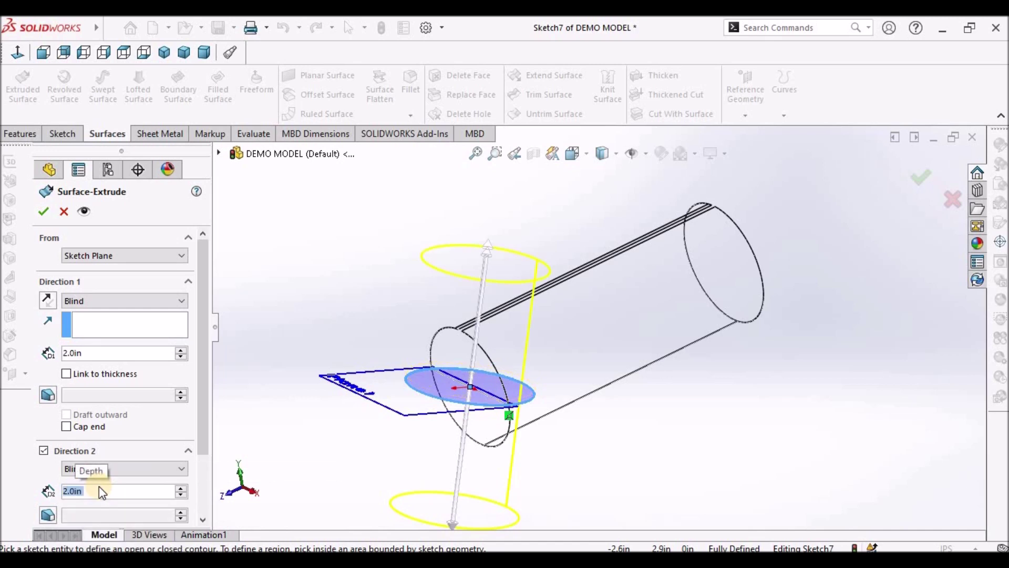
{"action": "left_click", "coordinate": [45, 214]}
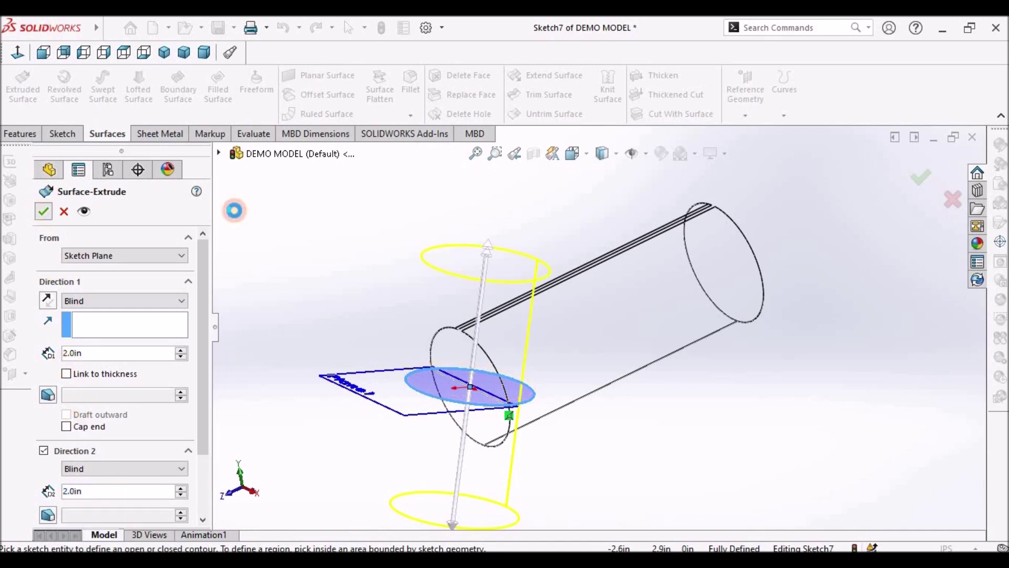
{"action": "left_click", "coordinate": [616, 154]}
{"action": "left_click", "coordinate": [605, 173]}
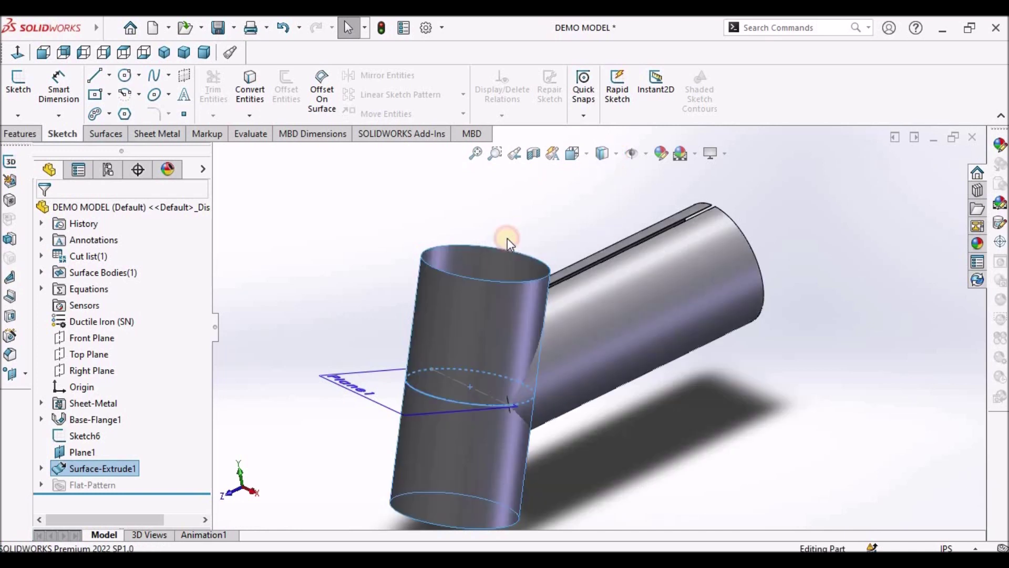
Hide the Surface-Extrude1 cylinder crossing the tube
{"action": "mouse_move", "coordinate": [501, 237]}
{"action": "middle_mouse_down"}
{"action": "mouse_move", "coordinate": [536, 286]}
{"action": "mouse_move", "coordinate": [441, 244]}
{"action": "mouse_move", "coordinate": [484, 354]}
{"action": "mouse_move", "coordinate": [478, 418]}
{"action": "mouse_move", "coordinate": [435, 408]}
{"action": "mouse_move", "coordinate": [459, 364]}
{"action": "middle_mouse_up"}
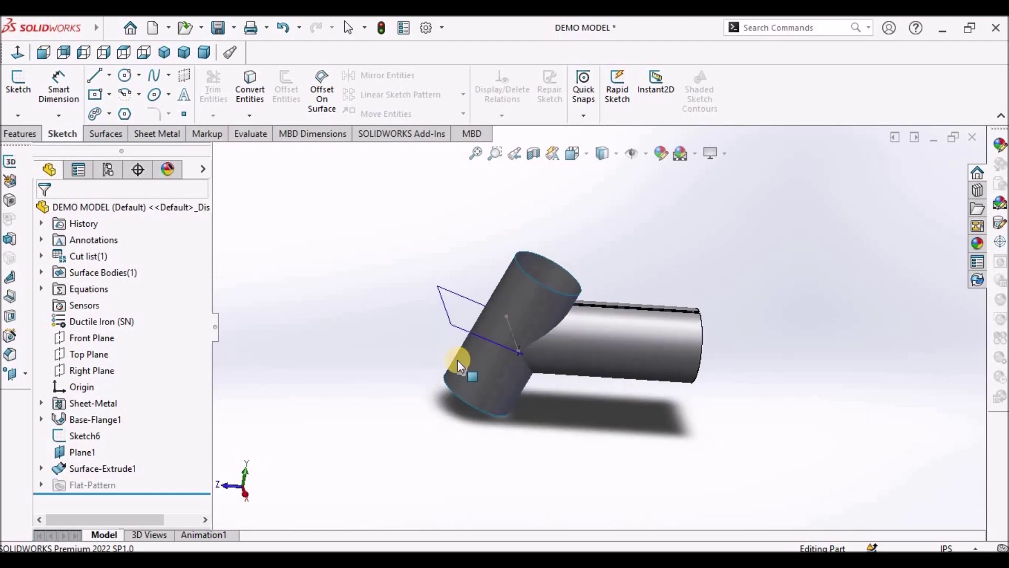
{"action": "left_click", "coordinate": [125, 469]}
{"action": "left_click", "coordinate": [168, 423]}
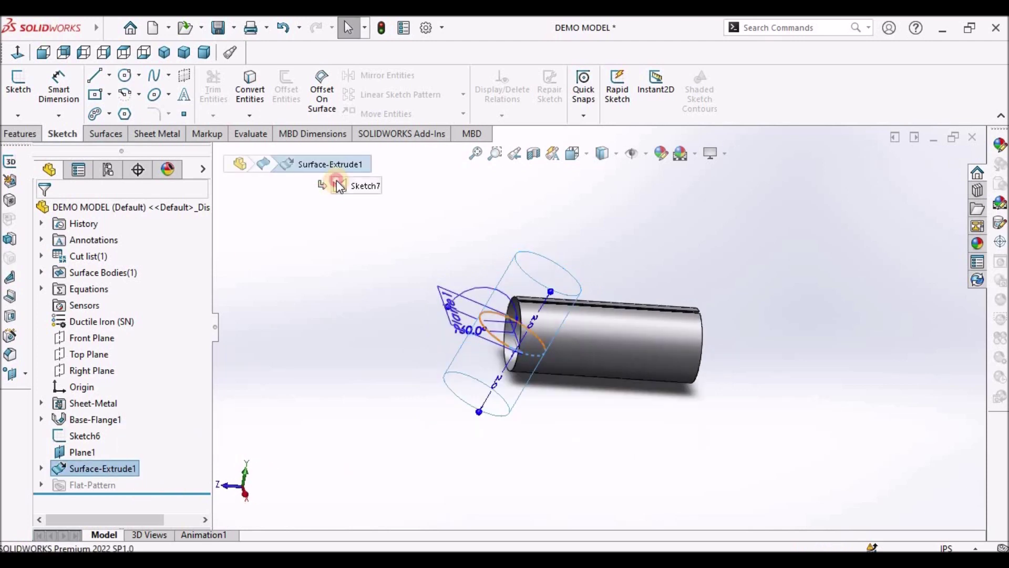
{"action": "left_click", "coordinate": [339, 187]}
{"action": "left_click", "coordinate": [447, 226]}
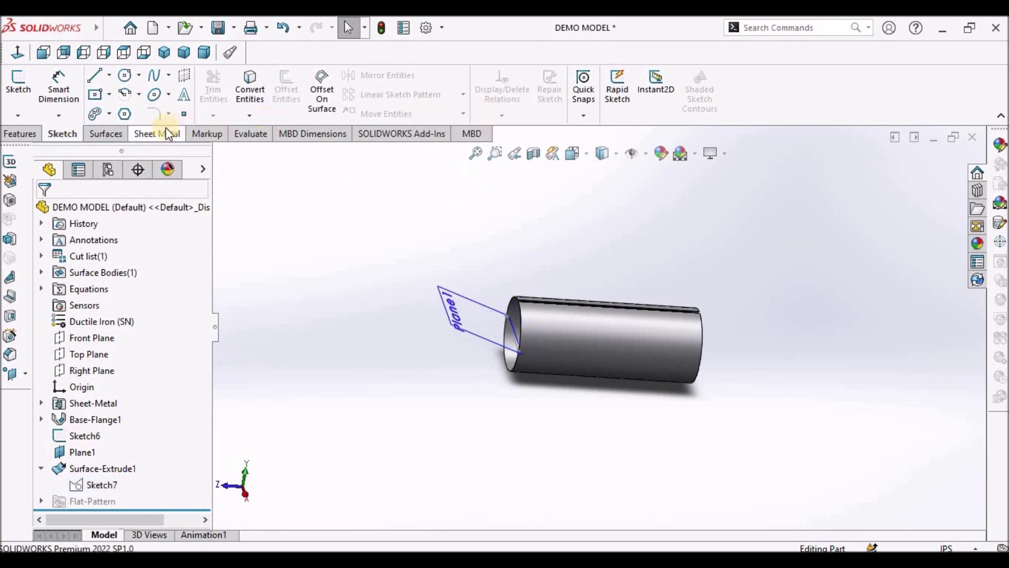
Flatten the tube, orbit to inspect the flat plate, then unflatten it
{"action": "left_click", "coordinate": [153, 134]}
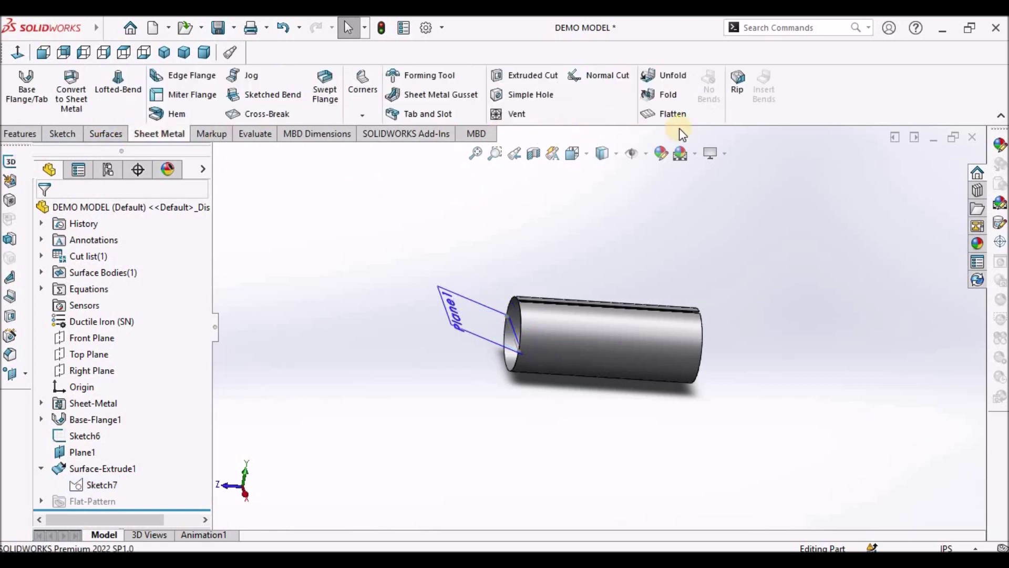
{"action": "left_click", "coordinate": [674, 114]}
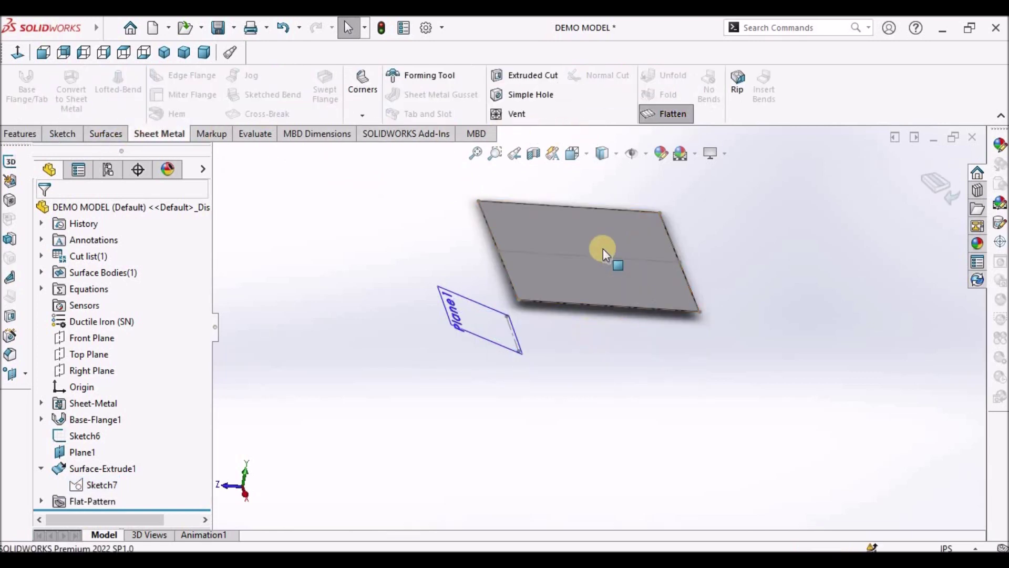
{"action": "middle_click_drag", "start_coordinate": [601, 244], "coordinate": [609, 504]}
{"action": "middle_click_drag", "start_coordinate": [710, 512], "coordinate": [705, 435]}
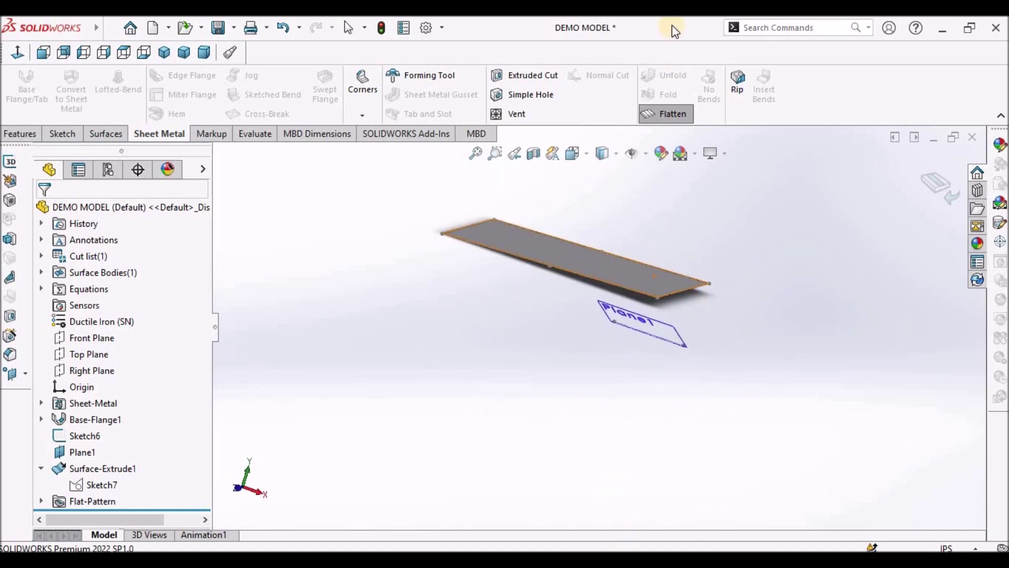
{"action": "left_click", "coordinate": [667, 113]}
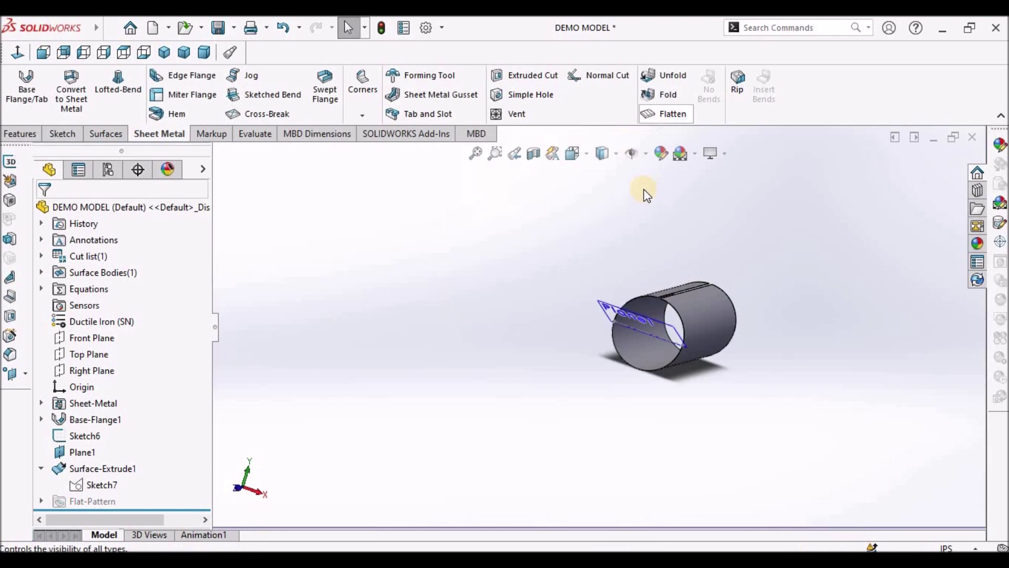
Show the Surface-Extrude1 cylinder again and switch to an isometric view
{"action": "left_click", "coordinate": [84, 469]}
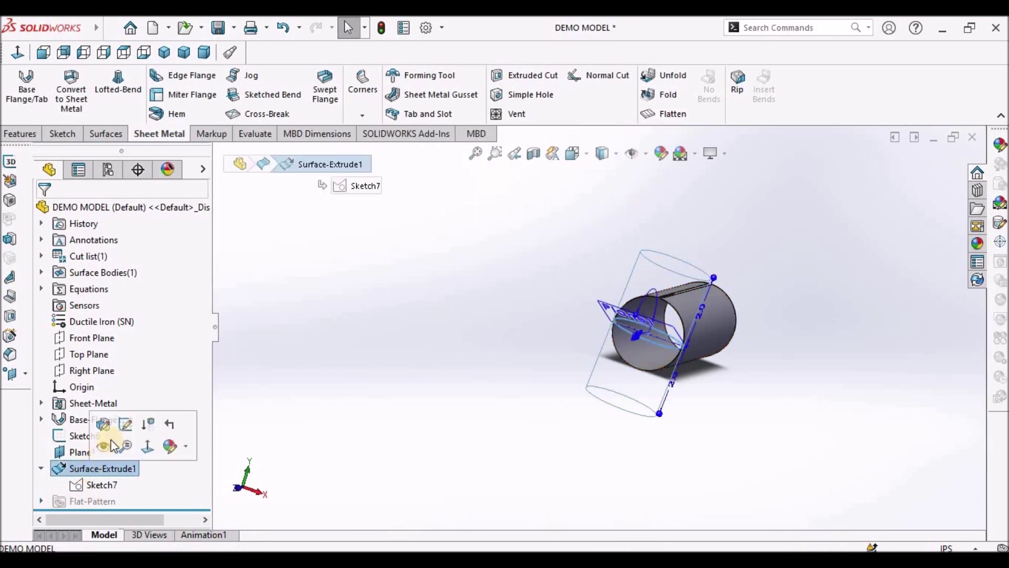
{"action": "left_click", "coordinate": [103, 446]}
{"action": "left_click", "coordinate": [447, 288]}
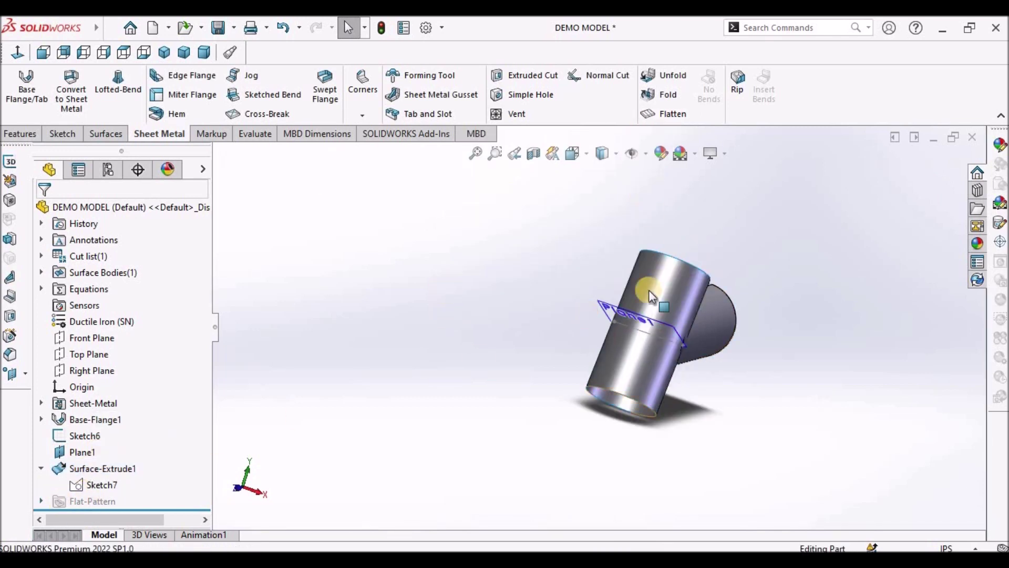
{"action": "left_click", "coordinate": [164, 52]}
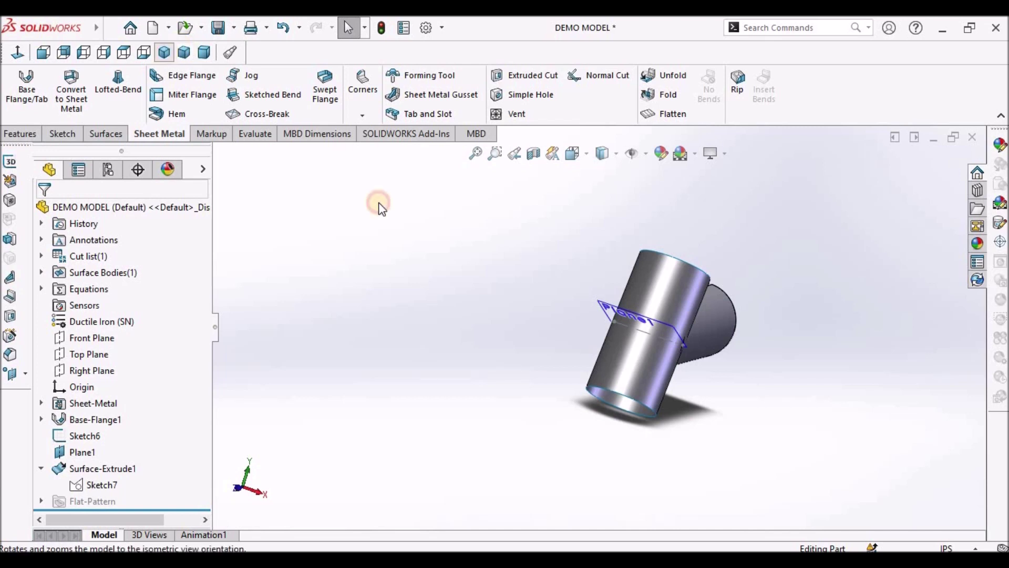
{"action": "left_click", "coordinate": [374, 326]}
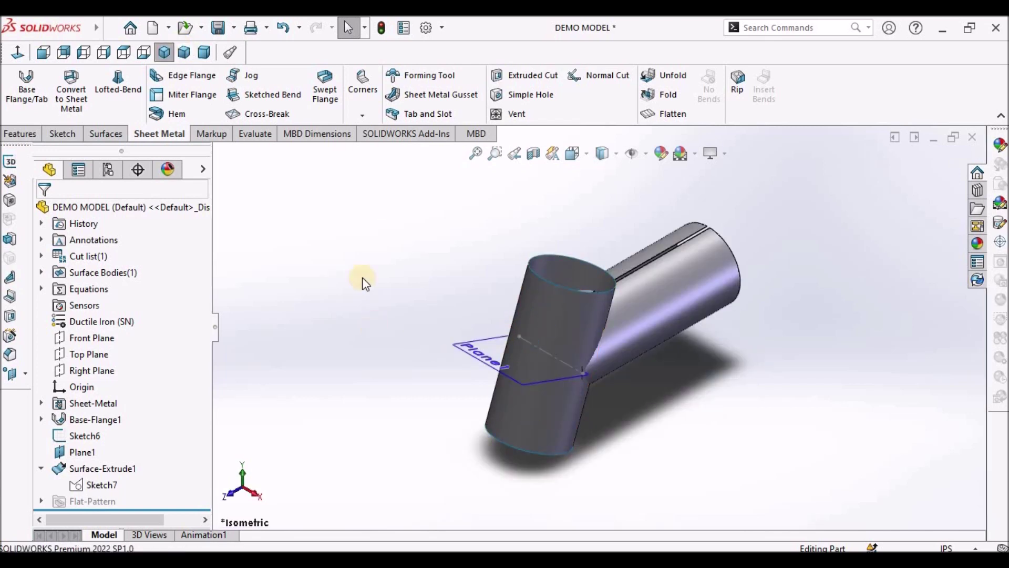
Cut the tube with Surface-Extrude1 as the cutting surface, creating SurfaceCut1
{"action": "left_click", "coordinate": [104, 132]}
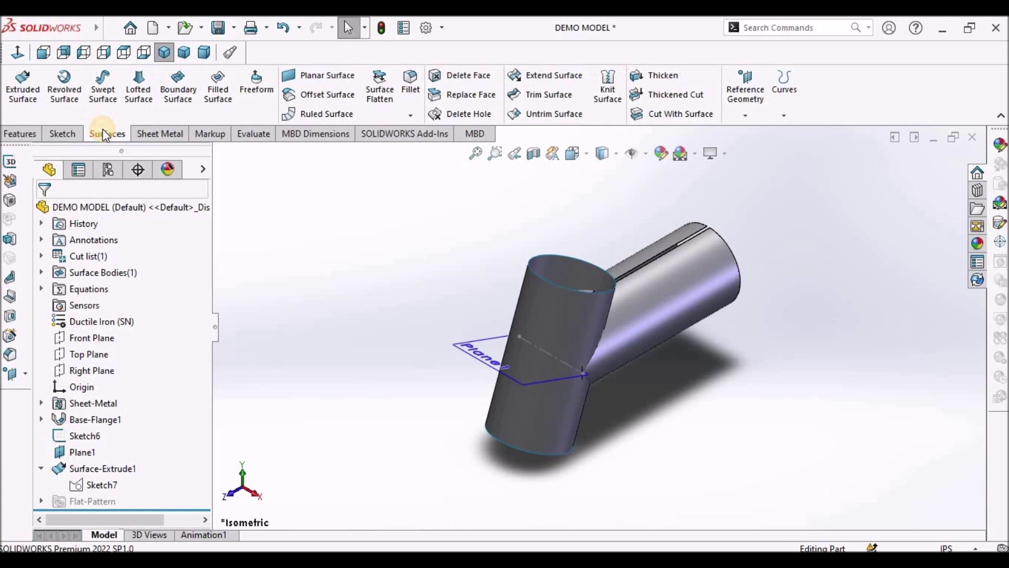
{"action": "left_click", "coordinate": [700, 124]}
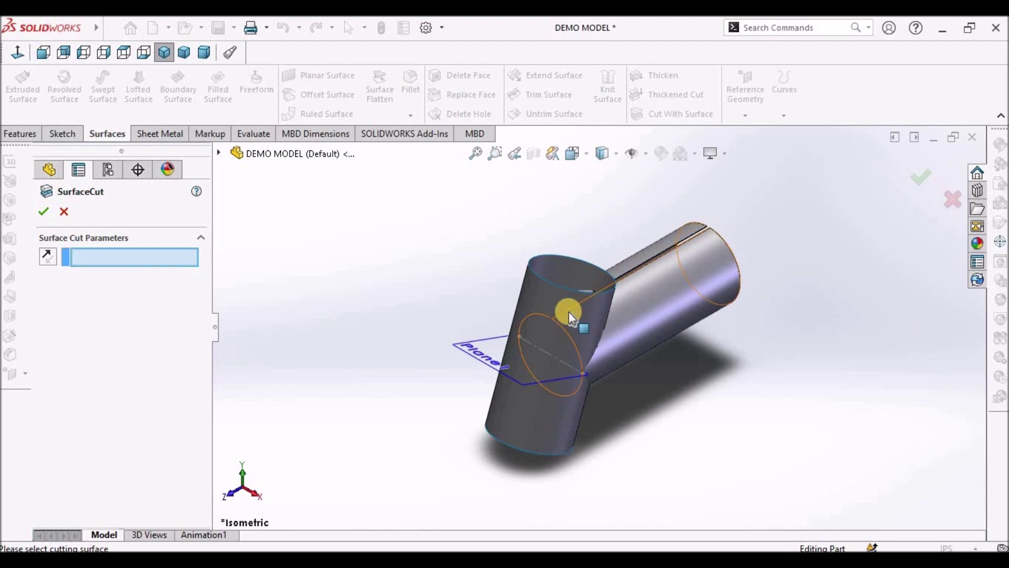
{"action": "left_click", "coordinate": [574, 328]}
{"action": "left_click", "coordinate": [43, 212]}
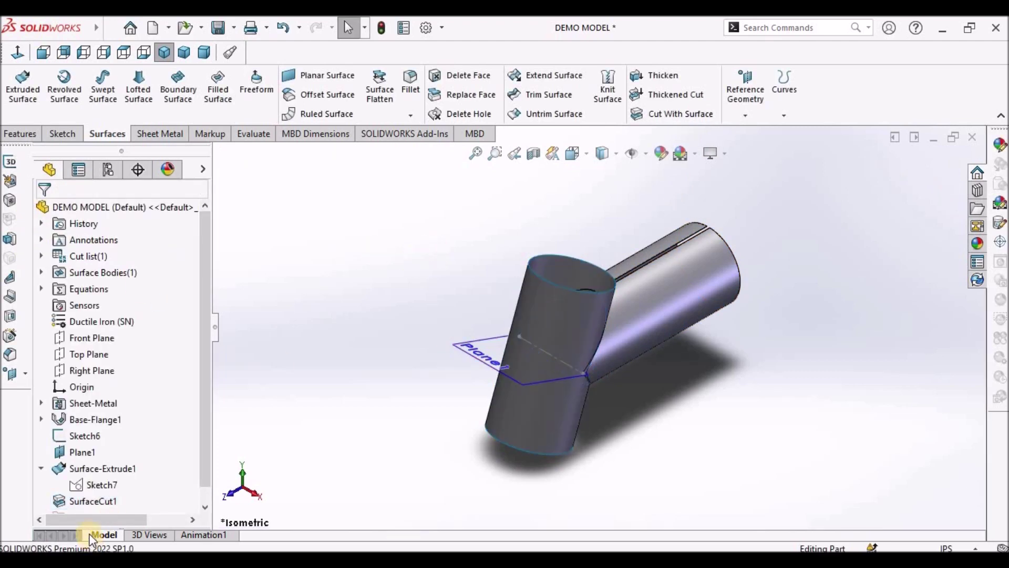
Hide the Surface-Extrude1 cutting surface and Plane1
{"action": "left_click", "coordinate": [78, 474]}
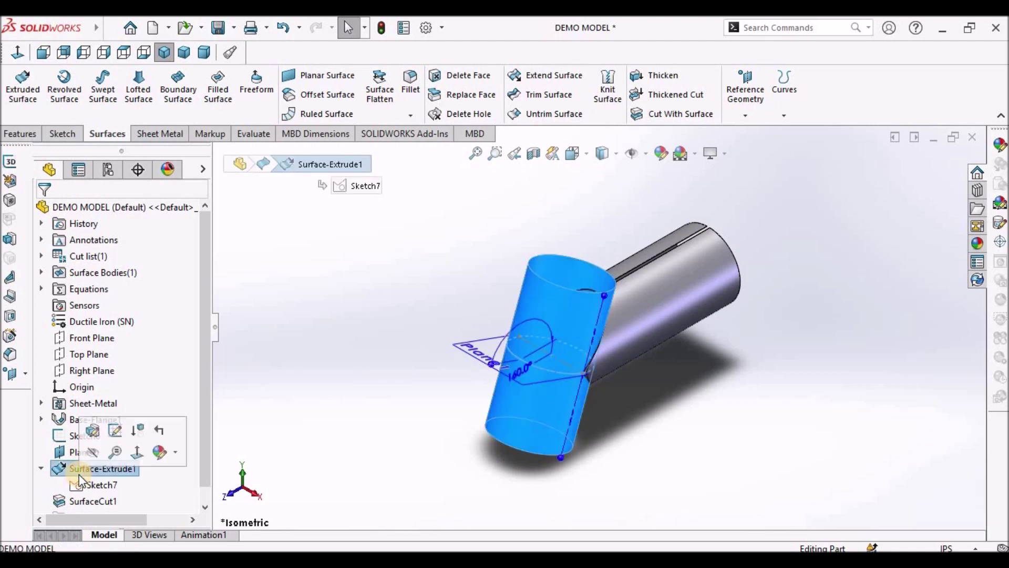
{"action": "left_click", "coordinate": [94, 451]}
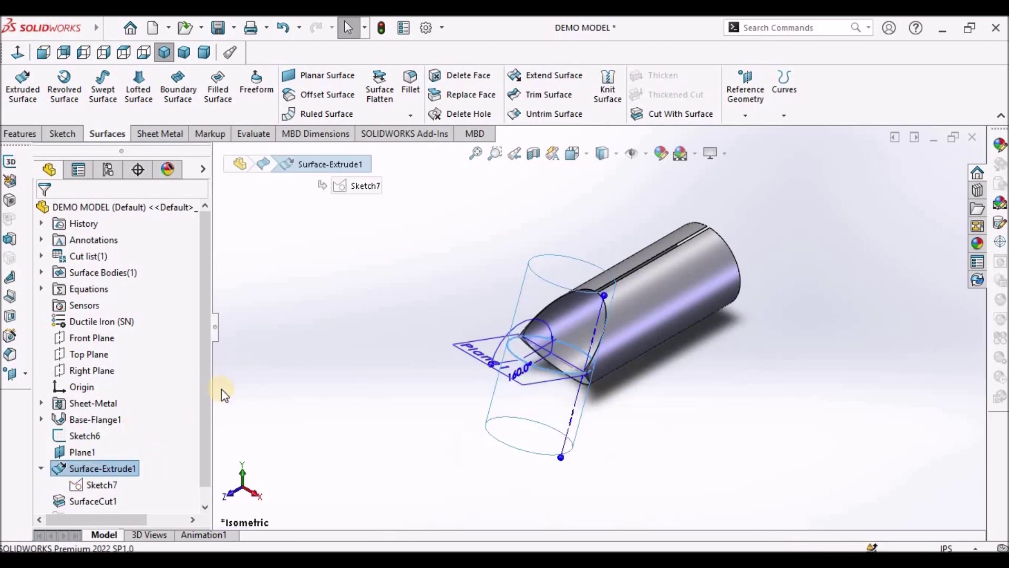
{"action": "left_click", "coordinate": [337, 379]}
{"action": "scroll", "coordinate": [506, 377], "scroll_direction": "down", "scroll_amount": 3}
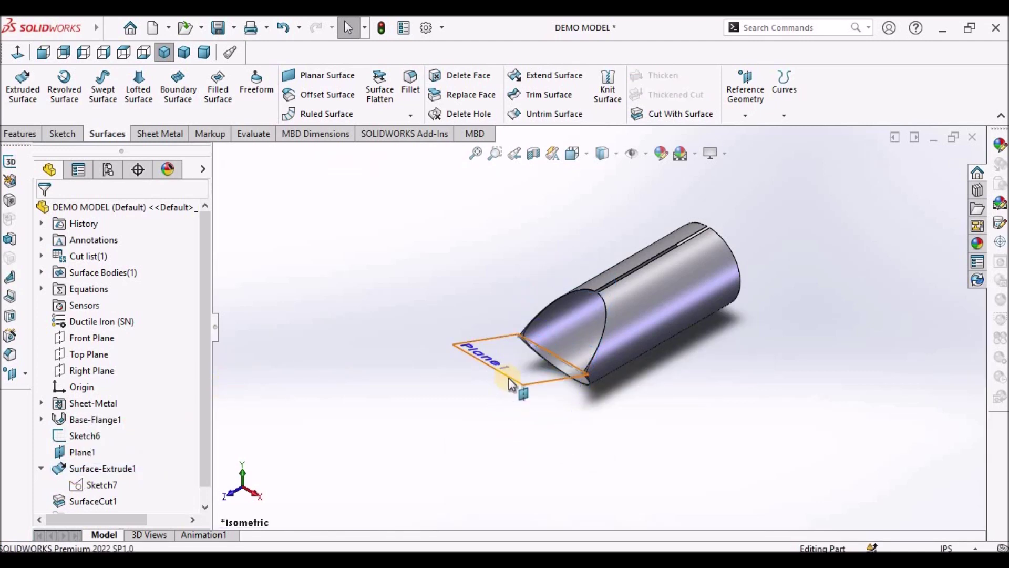
{"action": "left_click", "coordinate": [82, 451]}
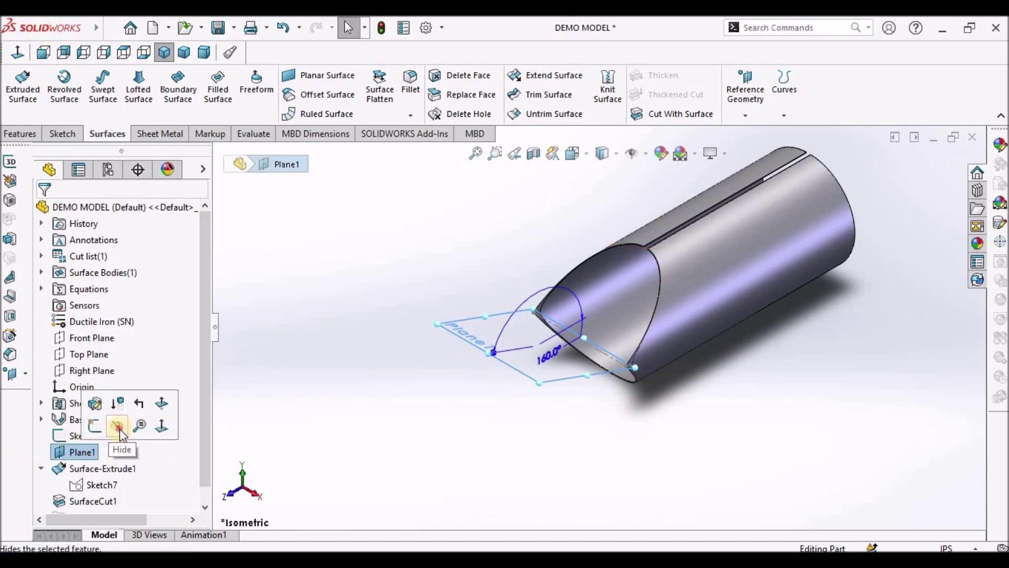
{"action": "left_click", "coordinate": [115, 426]}
Orbit around the trimmed tube to inspect its slanted end, then return to Trimetric view
{"action": "left_click", "coordinate": [673, 288]}
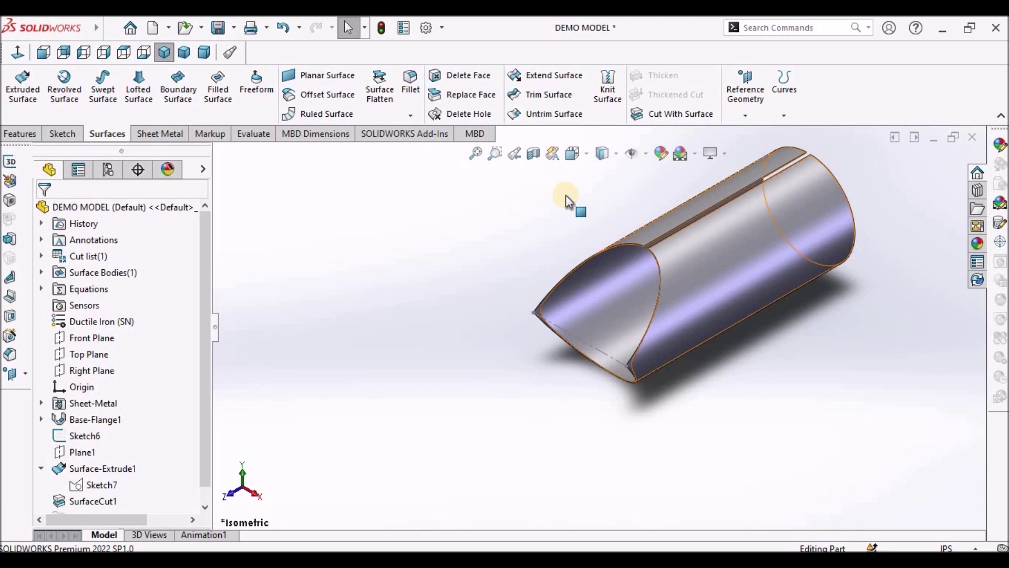
{"action": "left_click", "coordinate": [187, 53]}
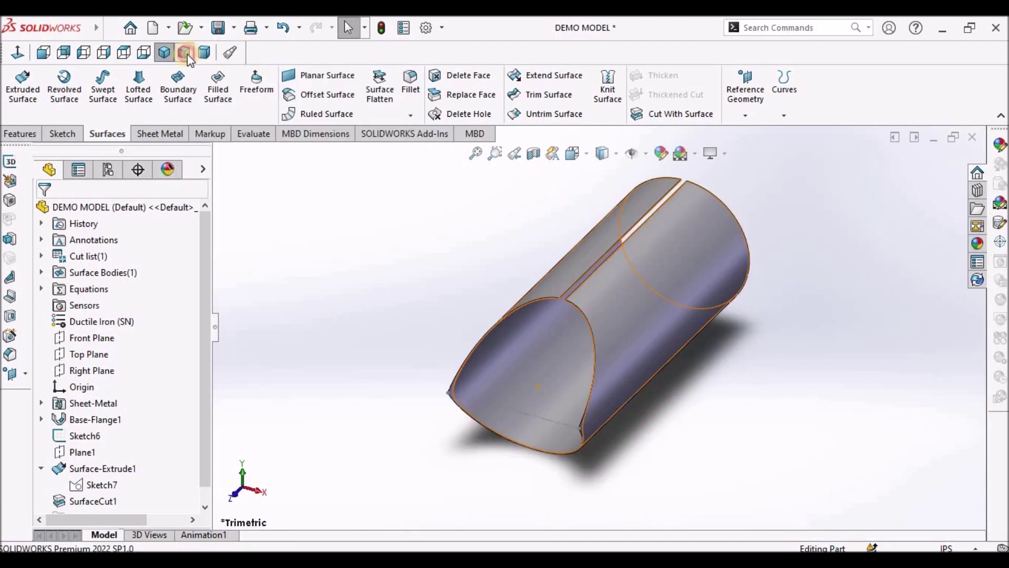
{"action": "left_click", "coordinate": [462, 347]}
{"action": "mouse_move", "coordinate": [461, 349]}
{"action": "middle_mouse_down"}
{"action": "mouse_move", "coordinate": [471, 281]}
{"action": "mouse_move", "coordinate": [421, 196]}
{"action": "mouse_move", "coordinate": [370, 196]}
{"action": "mouse_move", "coordinate": [386, 276]}
{"action": "middle_mouse_up"}
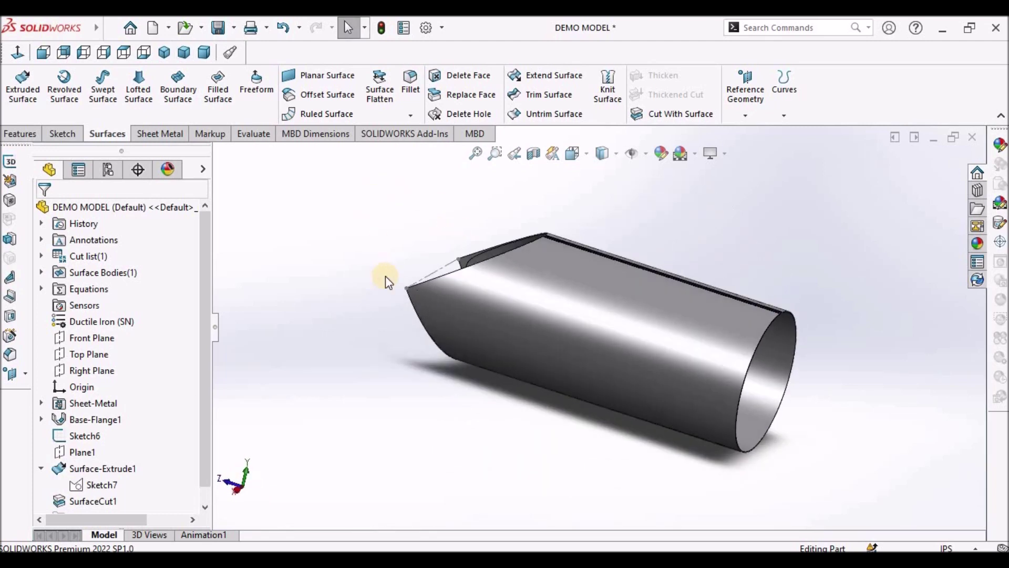
{"action": "middle_click_drag", "start_coordinate": [450, 236], "coordinate": [637, 239]}
{"action": "middle_click_drag", "start_coordinate": [759, 257], "coordinate": [720, 401]}
{"action": "middle_click_drag", "start_coordinate": [761, 287], "coordinate": [766, 212]}
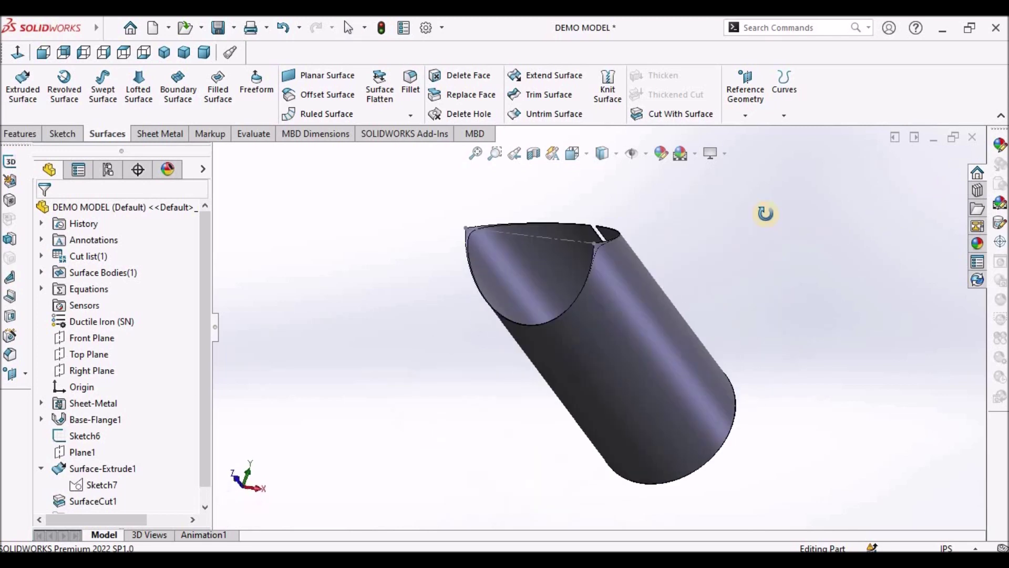
{"action": "left_click", "coordinate": [185, 58]}
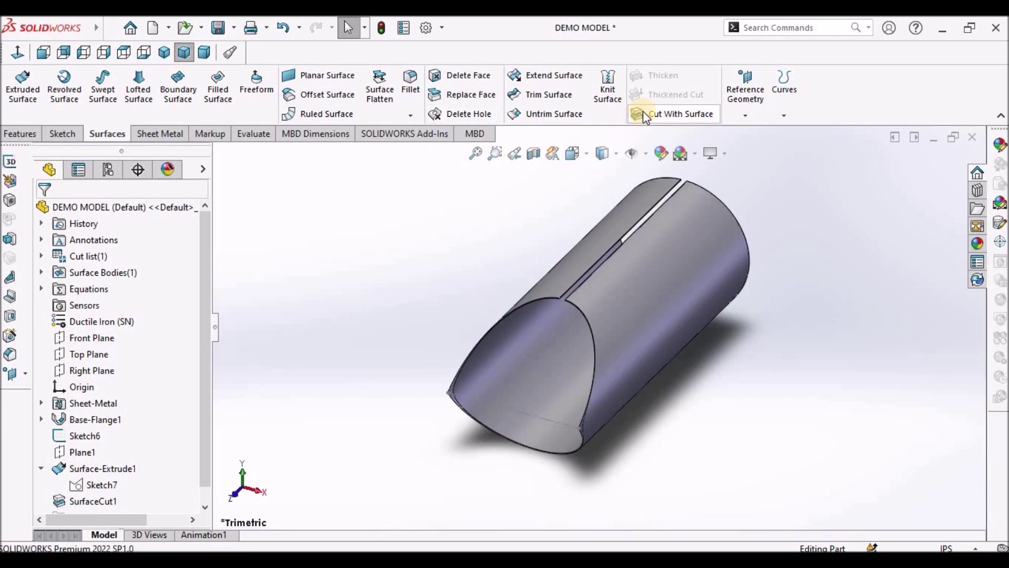
{"action": "left_click", "coordinate": [158, 134]}
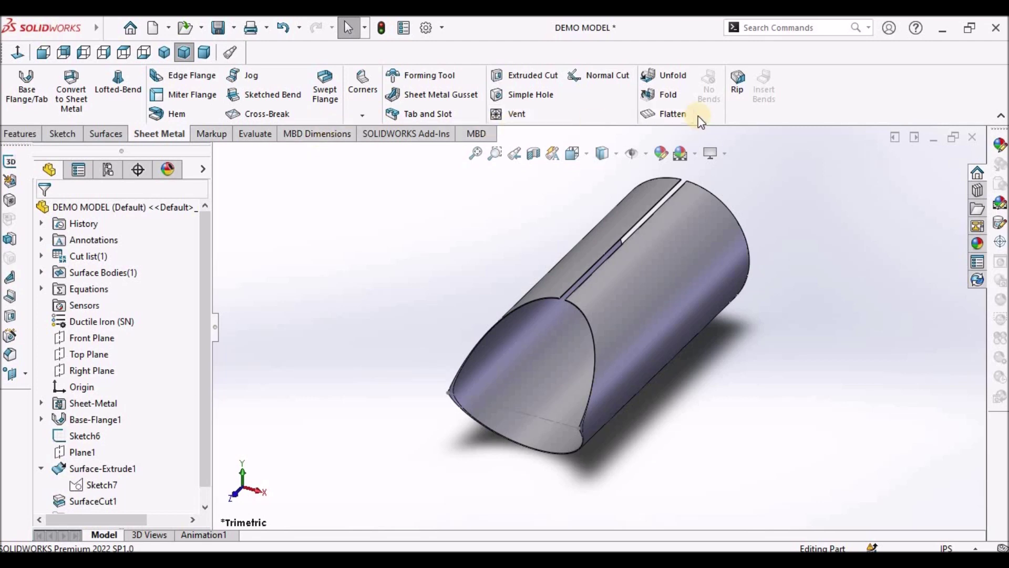
Flatten the trimmed tube into its flat pattern
{"action": "left_click", "coordinate": [671, 114]}
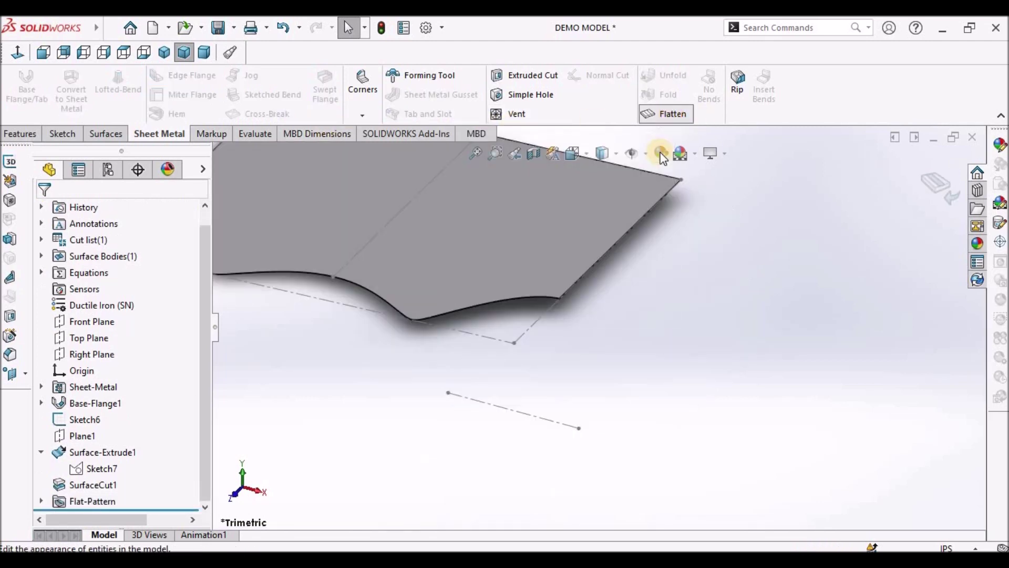
{"action": "scroll", "coordinate": [616, 342], "scroll_direction": "up", "scroll_amount": 3}
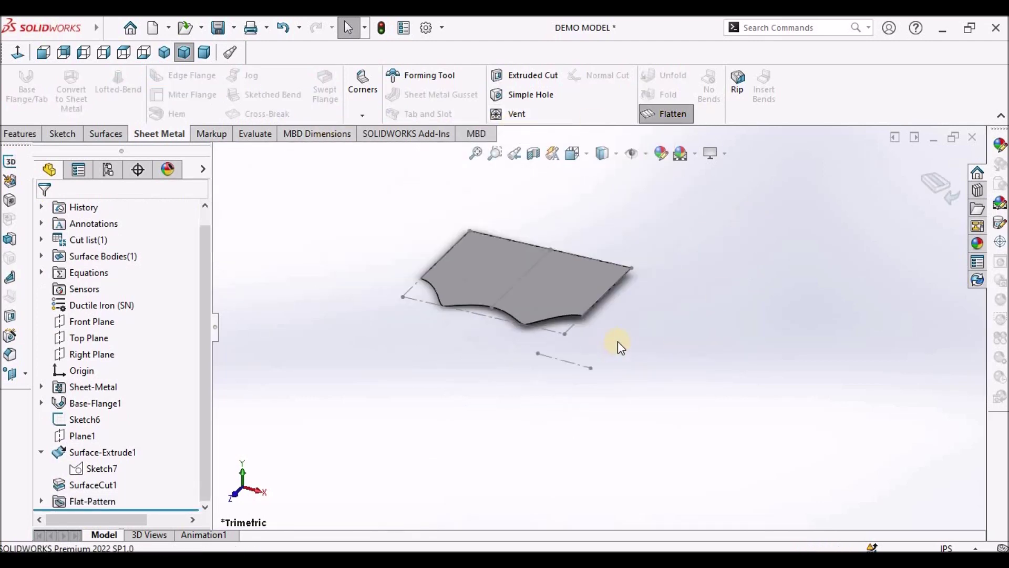
{"action": "scroll", "coordinate": [617, 342], "scroll_direction": "down", "scroll_amount": 3}
{"action": "left_click", "coordinate": [110, 28]}
{"action": "key", "text": "Escape"}
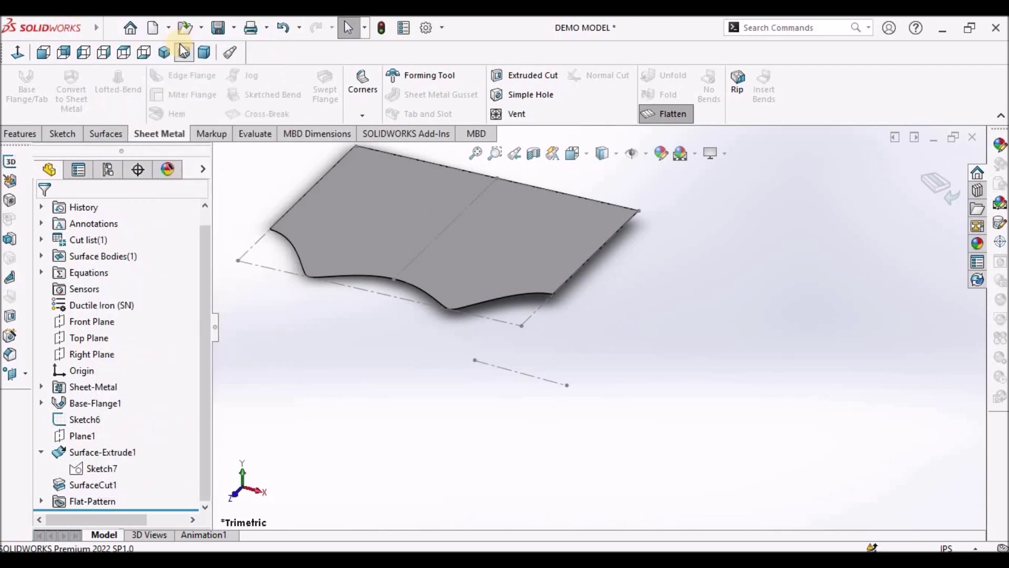
Hide all sketches, planes and reference geometry with Hide All Types
{"action": "left_click", "coordinate": [111, 28]}
{"action": "mouse_move", "coordinate": [164, 29]}
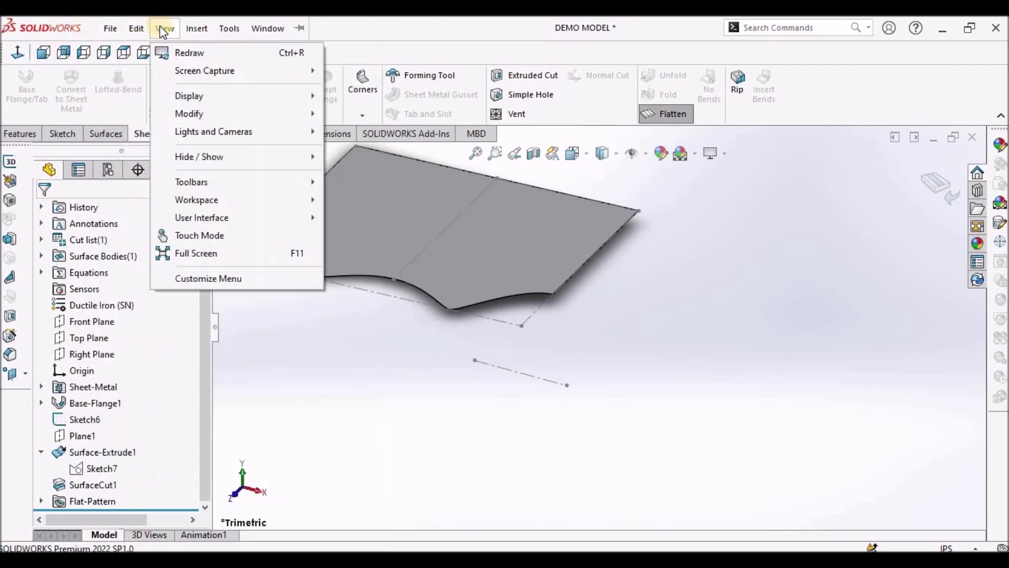
{"action": "mouse_move", "coordinate": [214, 156]}
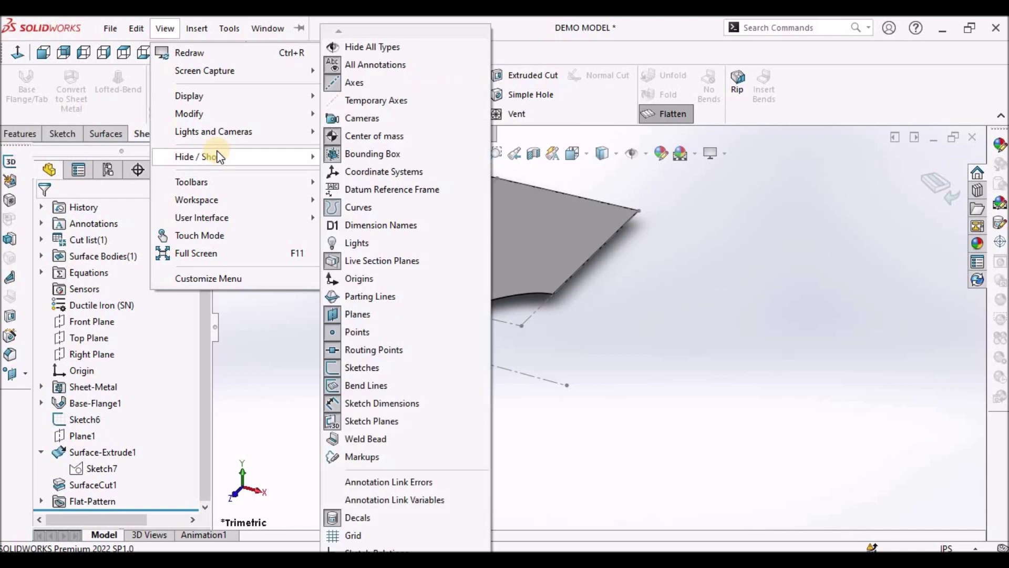
{"action": "left_click", "coordinate": [362, 279]}
{"action": "left_click", "coordinate": [368, 47]}
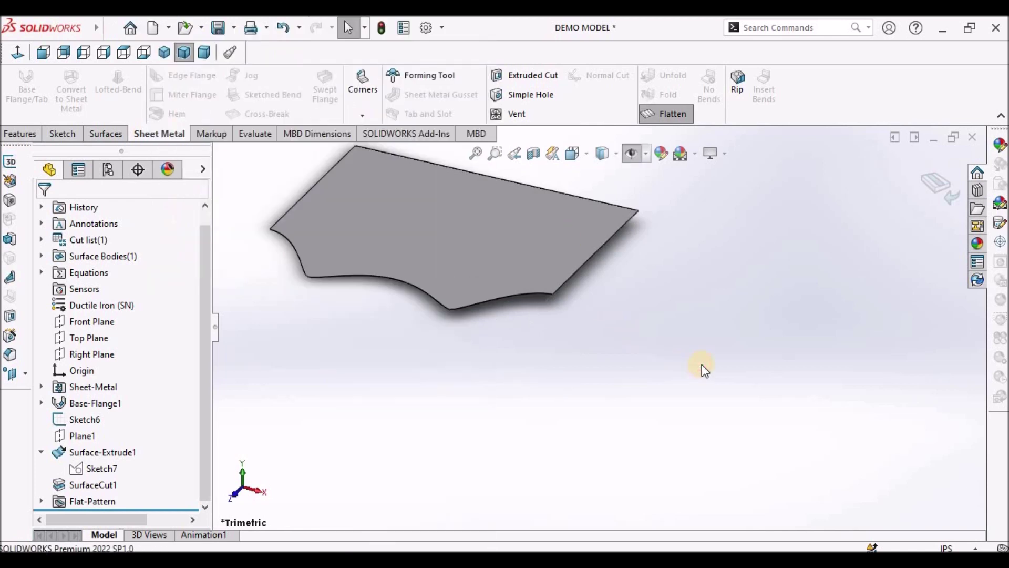
{"action": "scroll", "coordinate": [689, 367], "scroll_direction": "up", "scroll_amount": 4}
{"action": "scroll", "coordinate": [460, 296], "scroll_direction": "down", "scroll_amount": 2}
View the flat pattern from the Top, zoomed to fit
{"action": "left_click", "coordinate": [394, 179]}
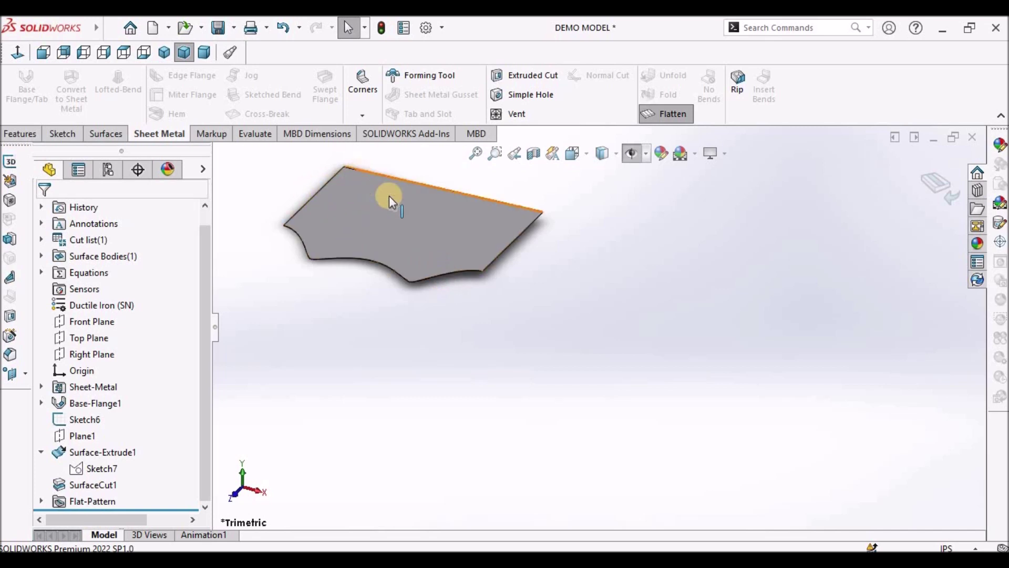
{"action": "key", "text": "z"}
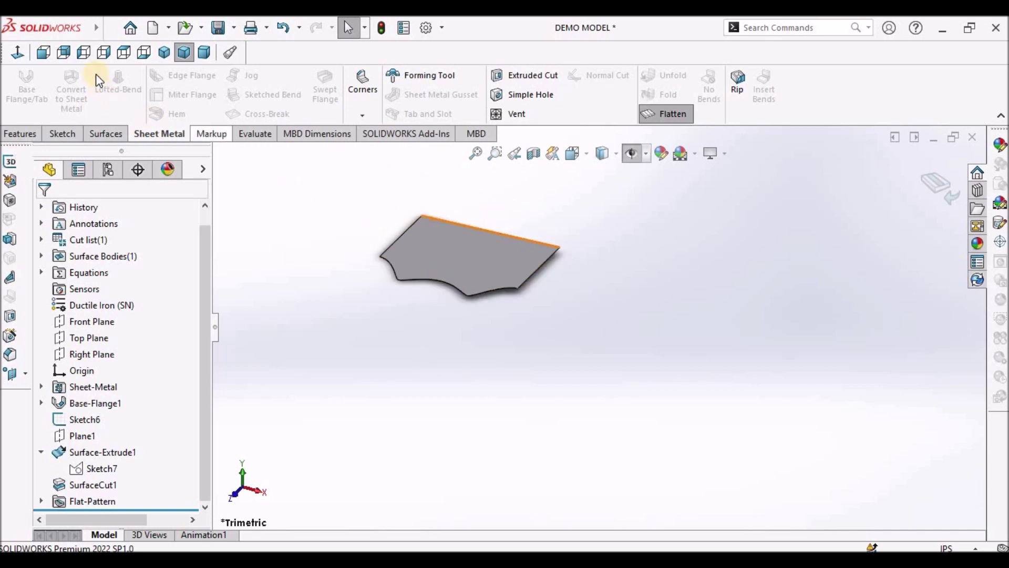
{"action": "left_click", "coordinate": [125, 55]}
{"action": "left_click", "coordinate": [861, 439]}
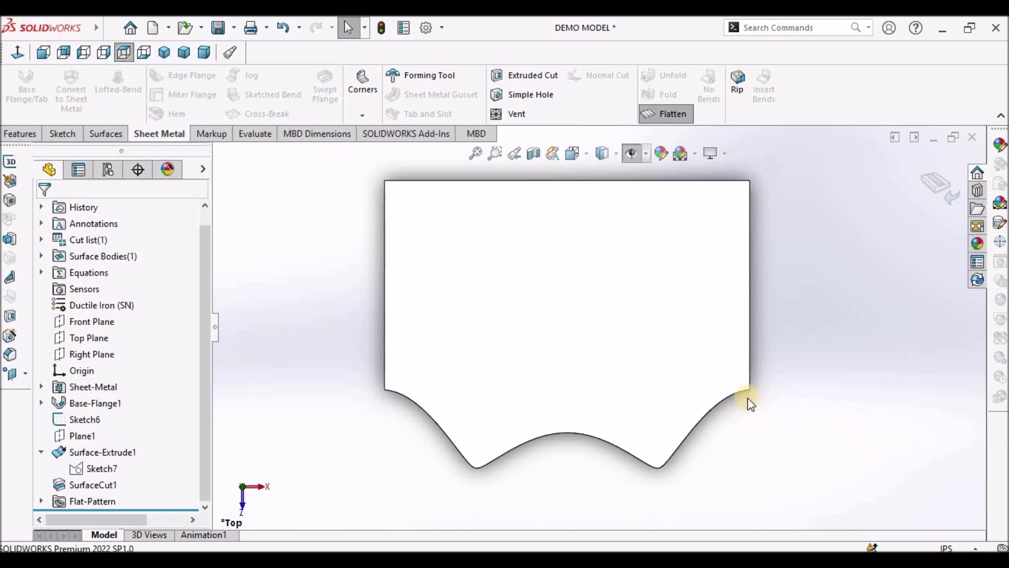
Turn the flat pattern to Trimetric view, unflatten it into the trimmed tube, and zoom to fit
{"action": "left_click", "coordinate": [726, 352]}
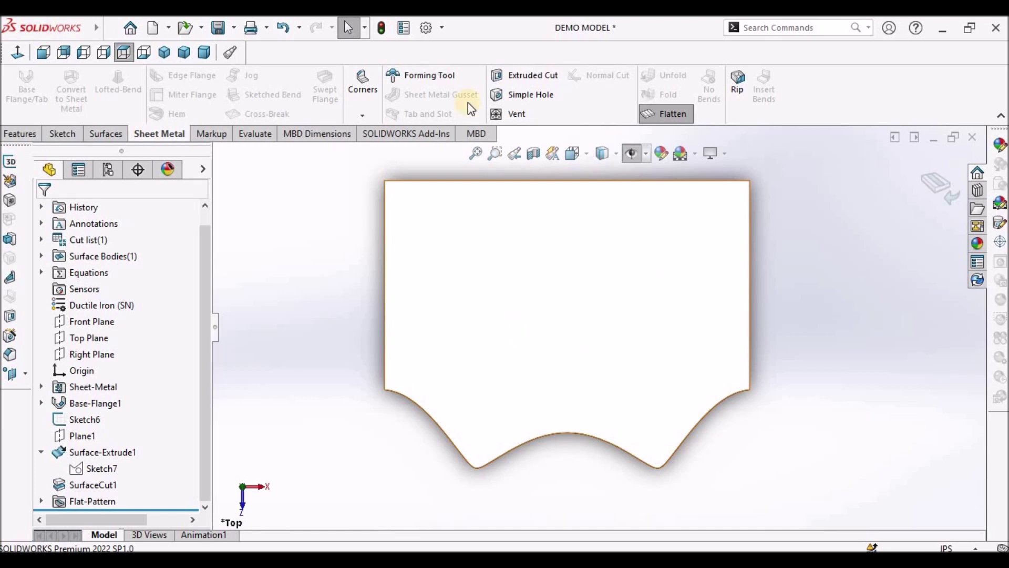
{"action": "left_click", "coordinate": [185, 51]}
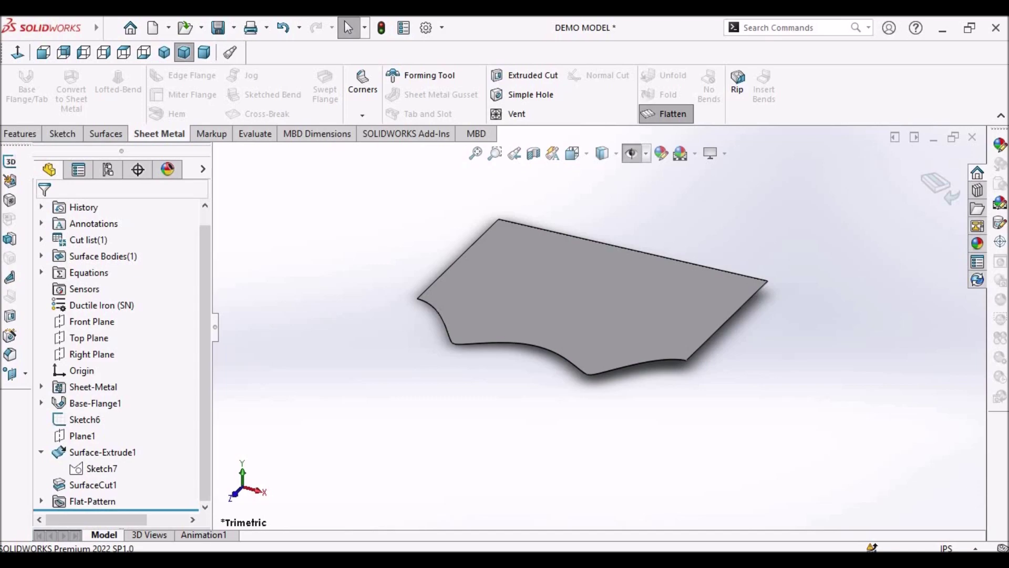
{"action": "mouse_move", "coordinate": [434, 560]}
{"action": "left_click", "coordinate": [434, 504]}
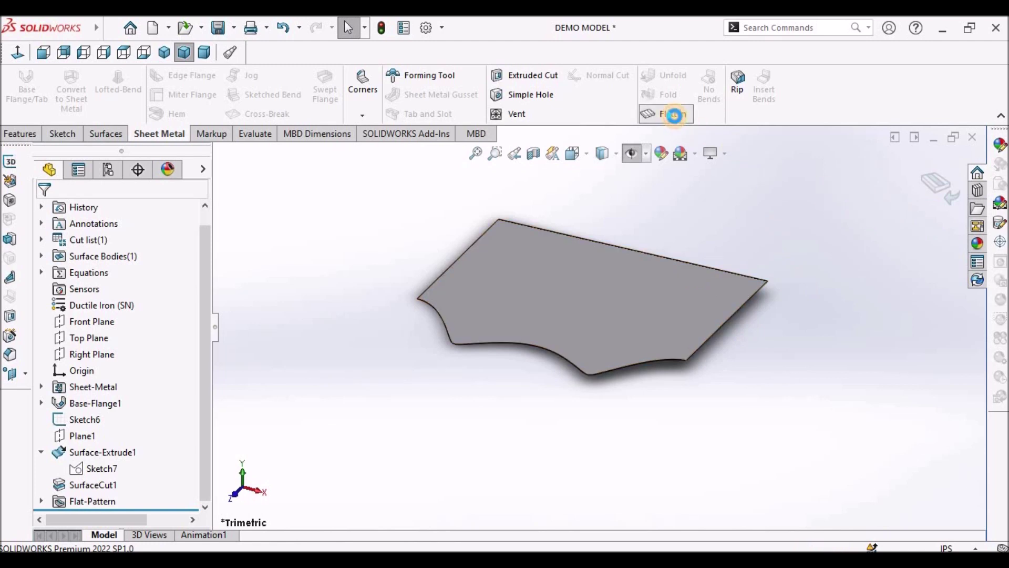
{"action": "left_click", "coordinate": [666, 113]}
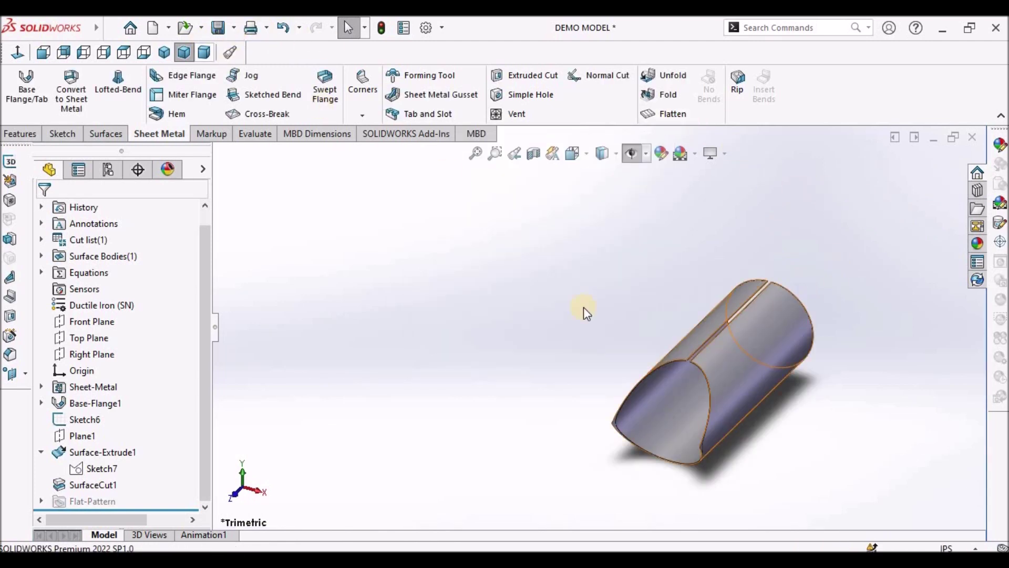
{"action": "key", "text": "f"}
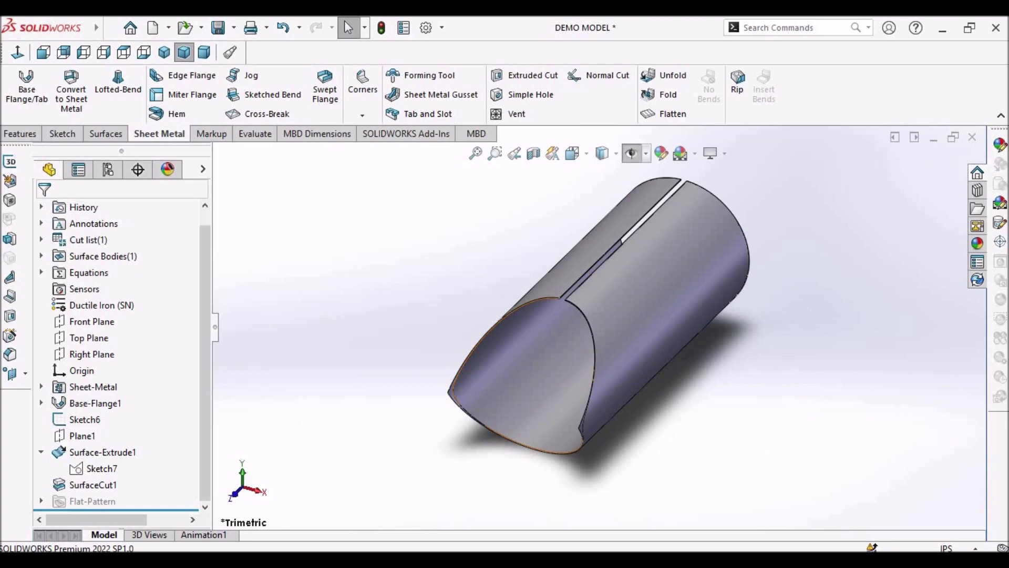